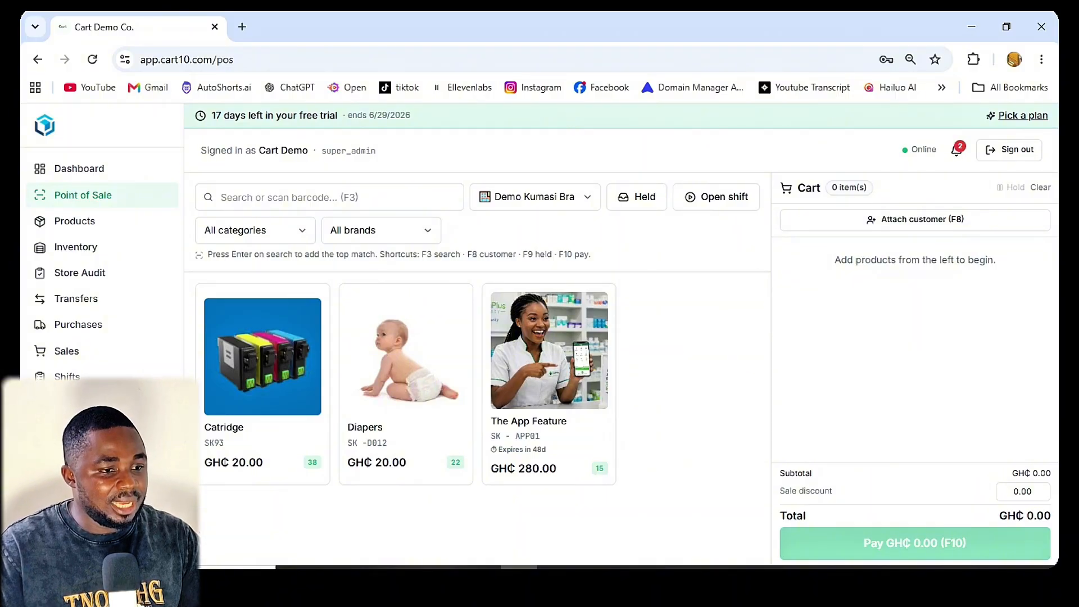
Step: Switch the point of sale location to Demo Accra Branch and look through its product list
left_click(535, 198)
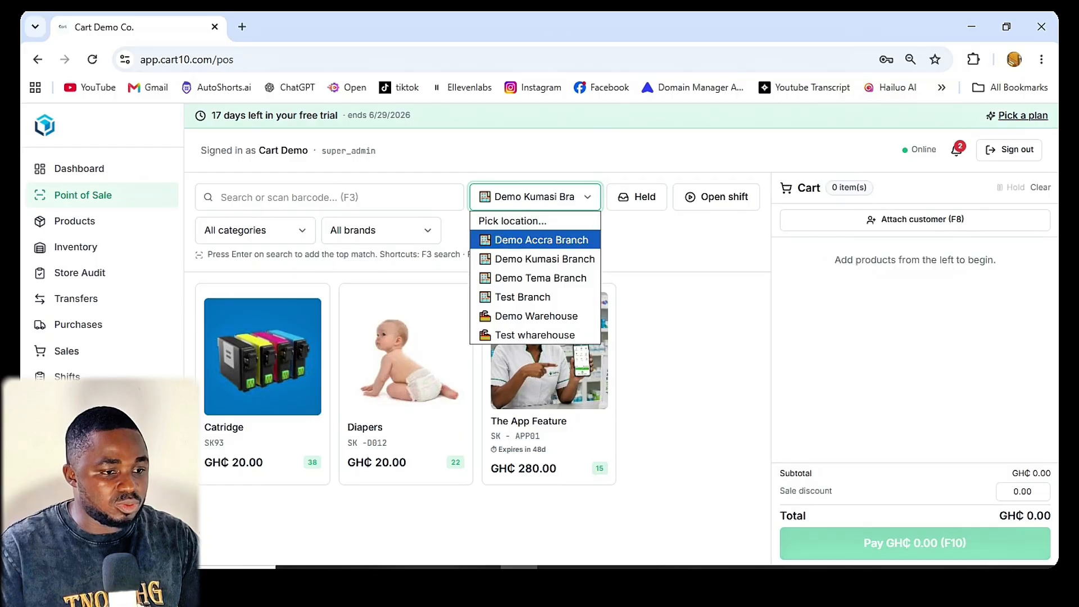
left_click(674, 241)
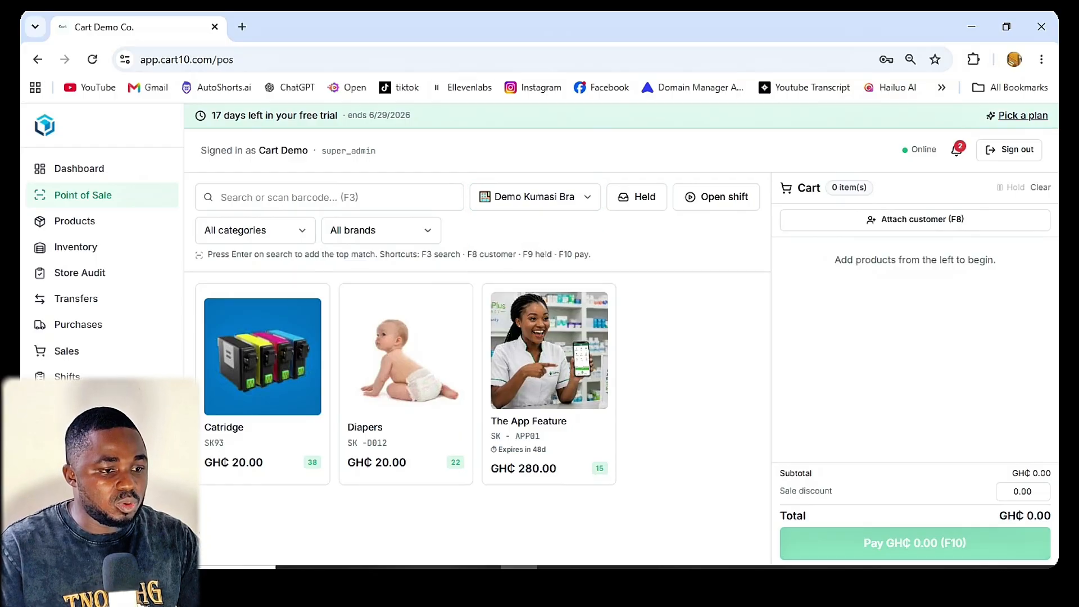
left_click(535, 197)
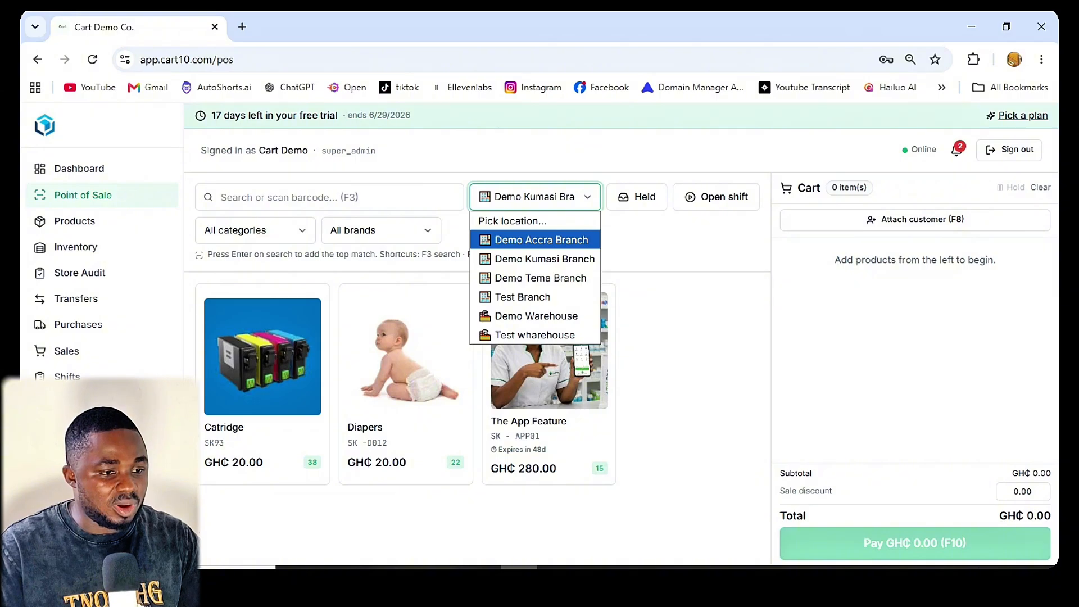
key("Return")
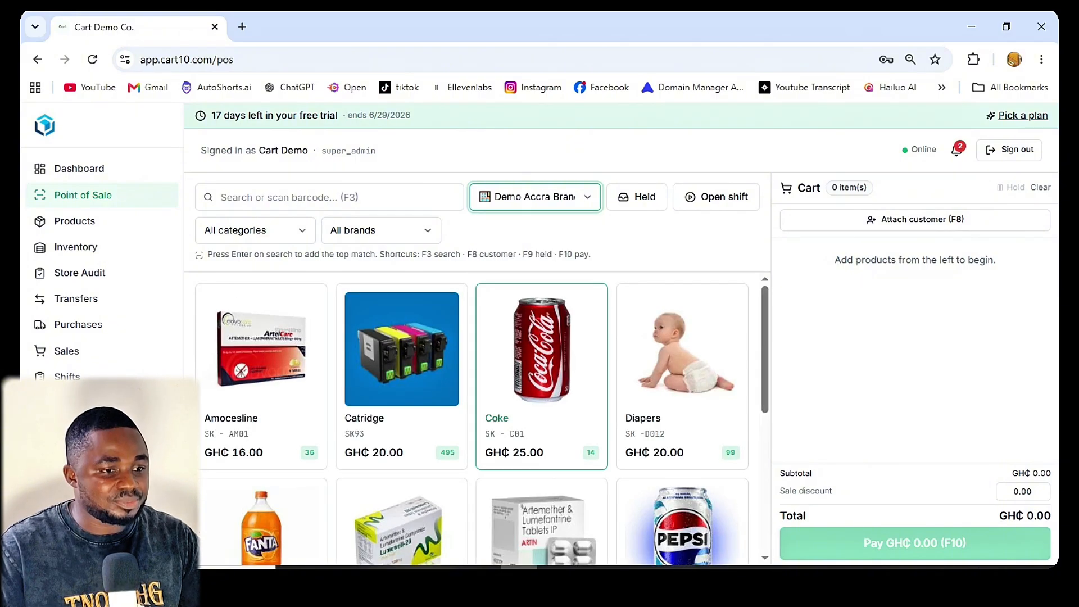
scroll(541, 427, "down", 5)
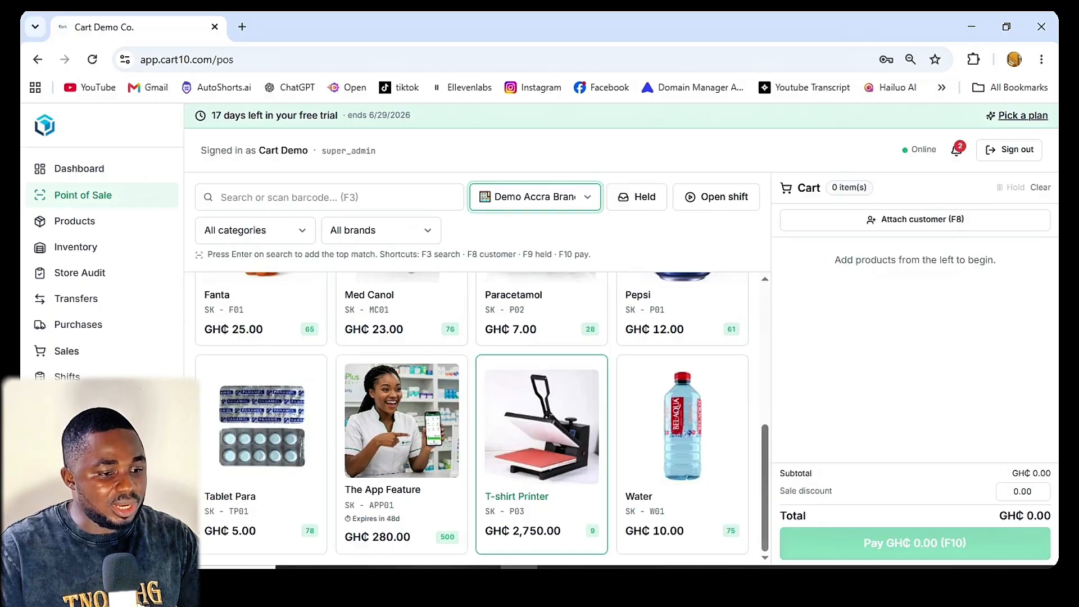
scroll(541, 427, "up", 5)
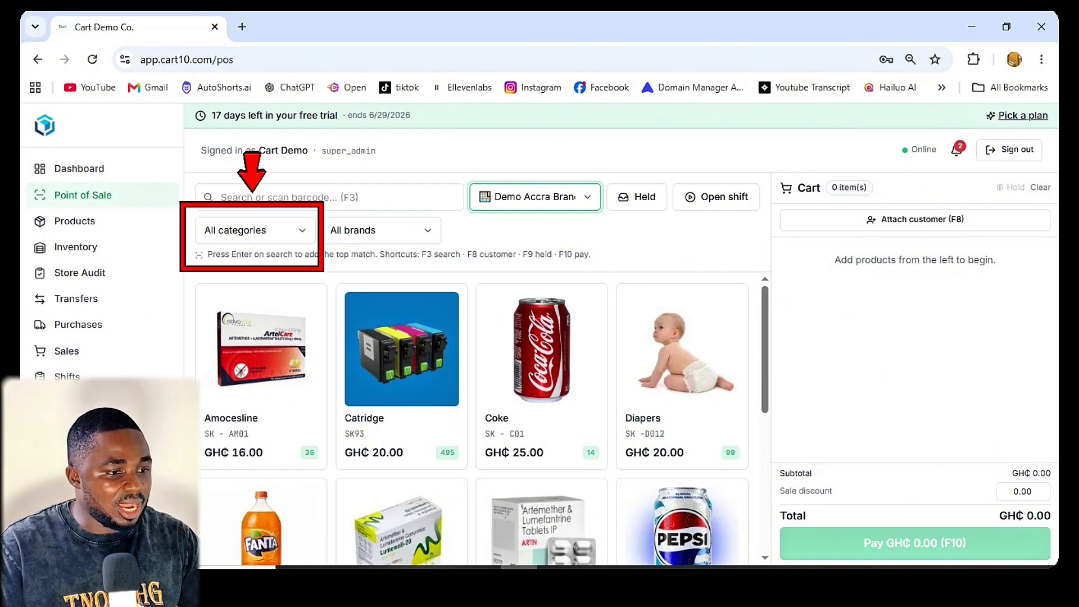
Step: Filter the product list to show only the Drinks category
left_click(255, 230)
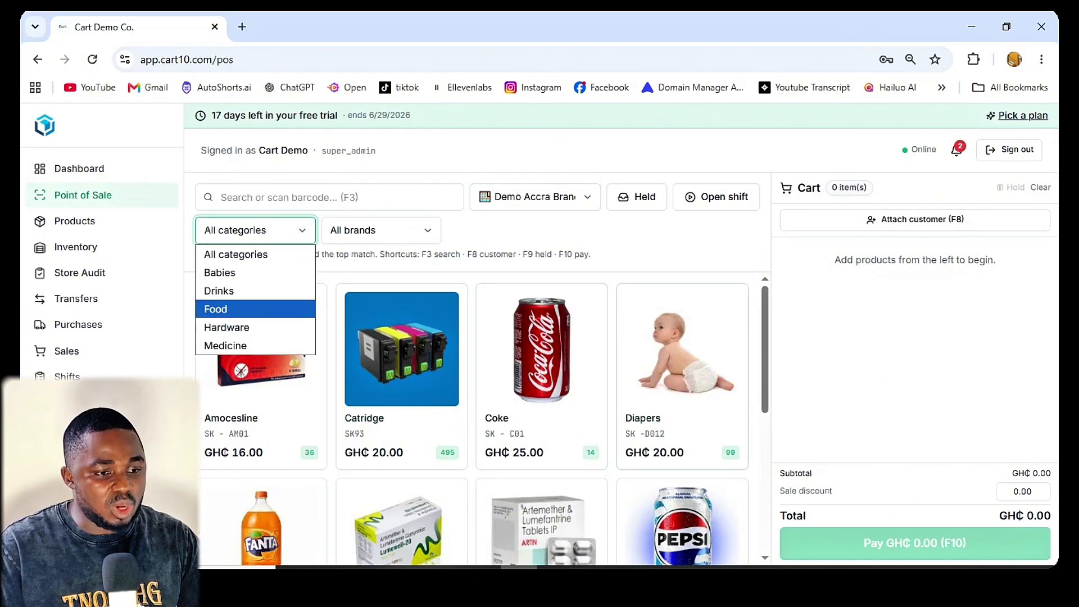
scroll(542, 477, "down", 2)
scroll(541, 477, "down", 2)
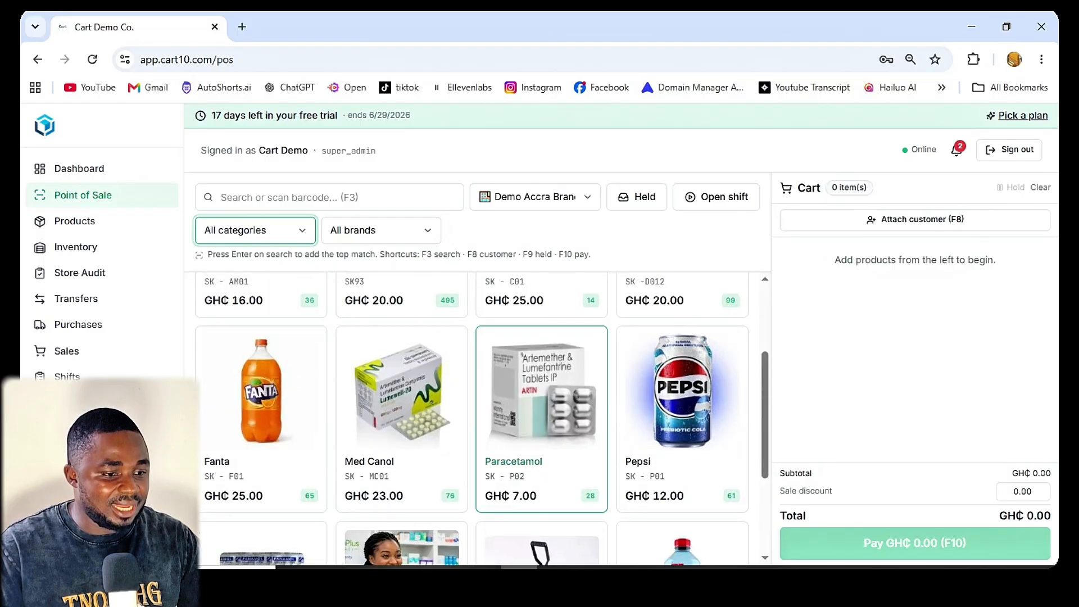
left_click(255, 230)
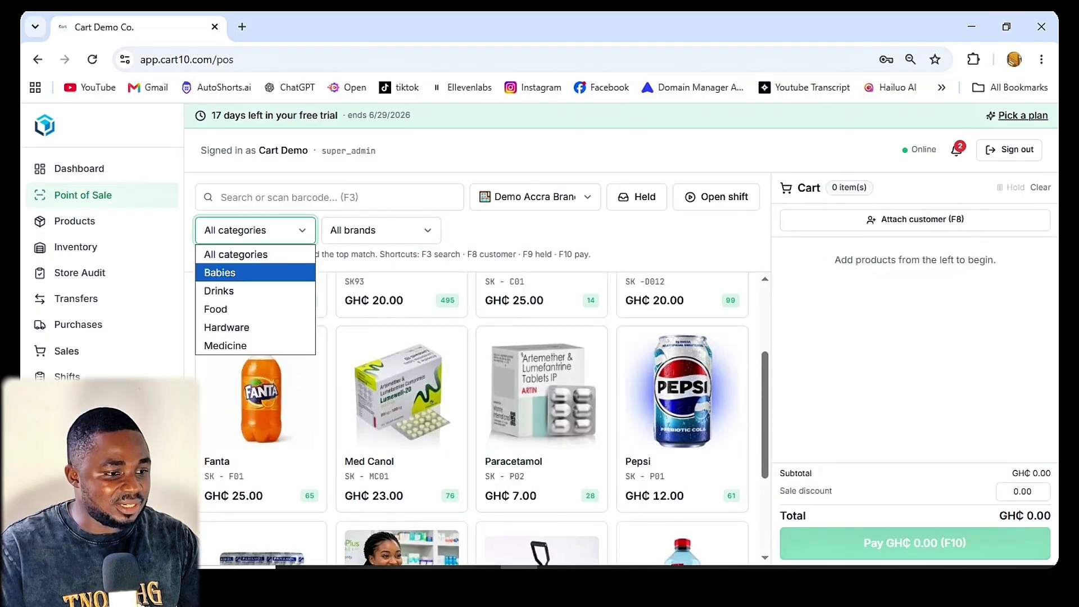
left_click(255, 291)
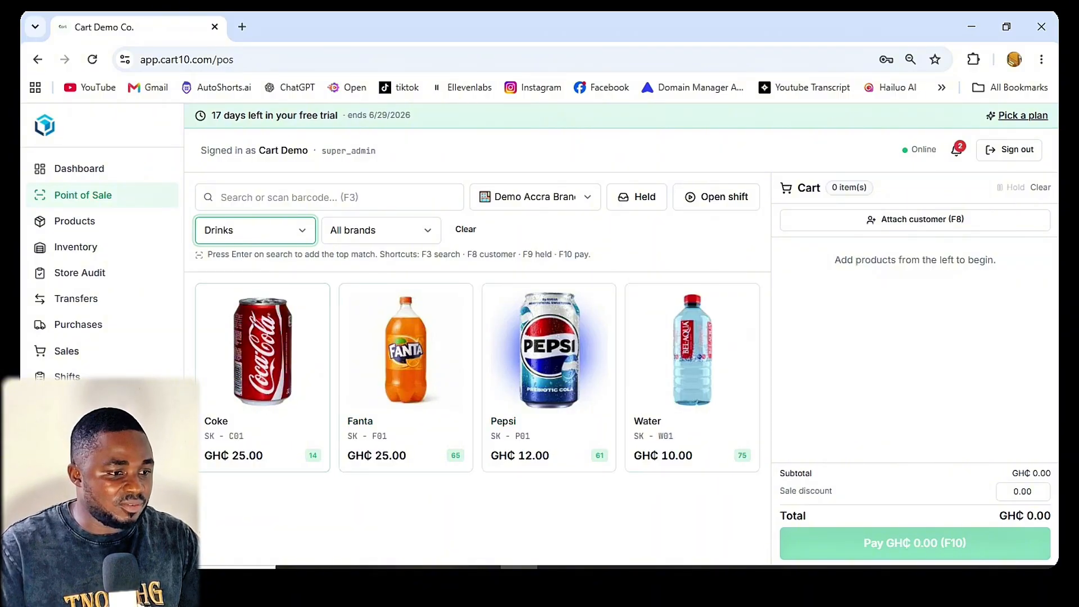
Step: View the products in the Hardware and Medicine categories one after the other, and return the filter to all categories
left_click(255, 229)
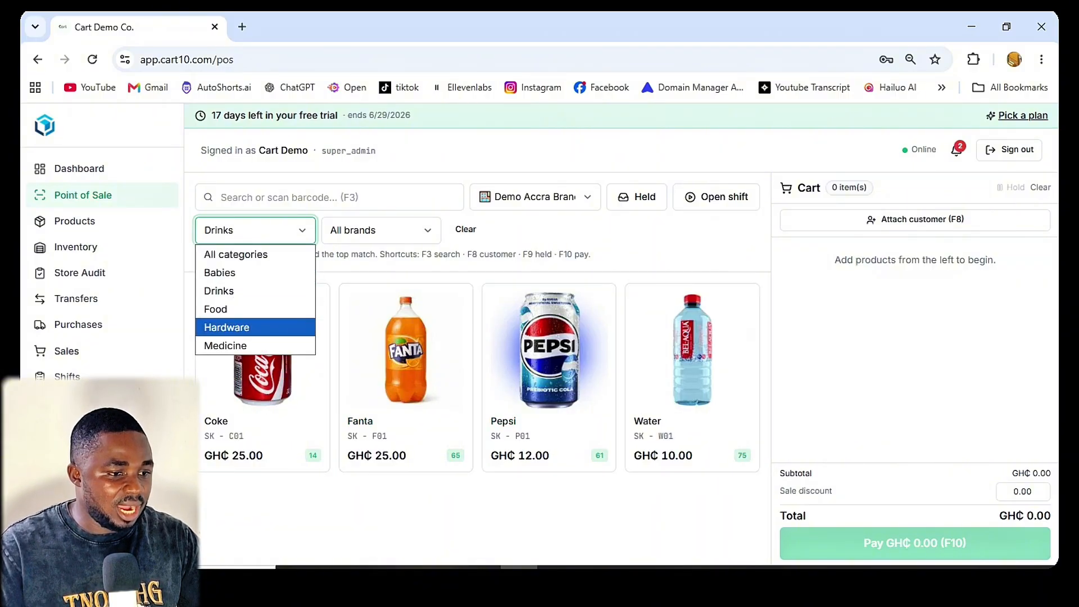
left_click(255, 327)
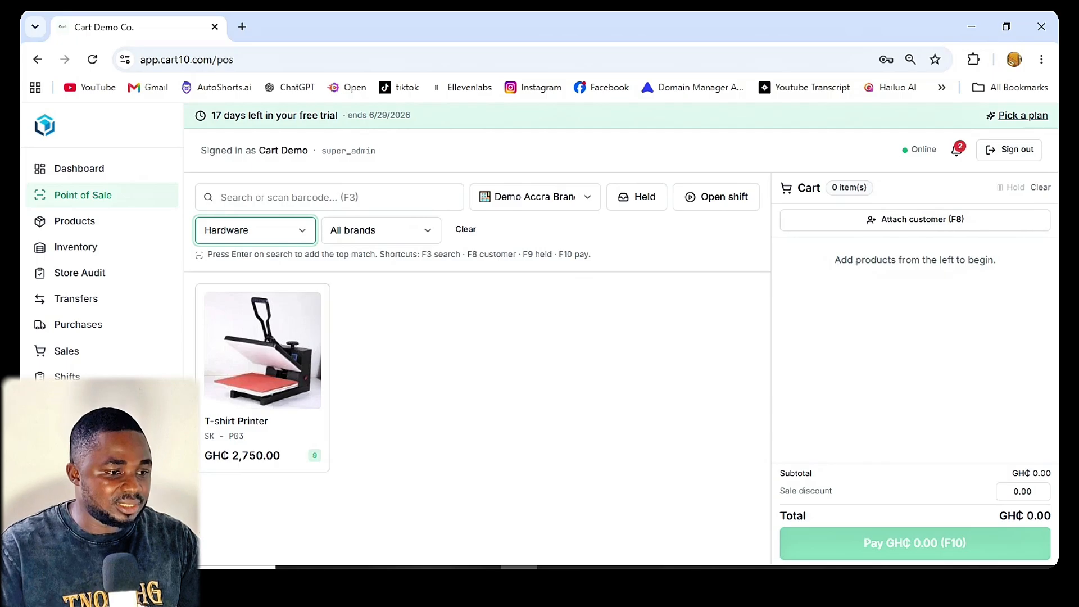
left_click(255, 229)
left_click(255, 345)
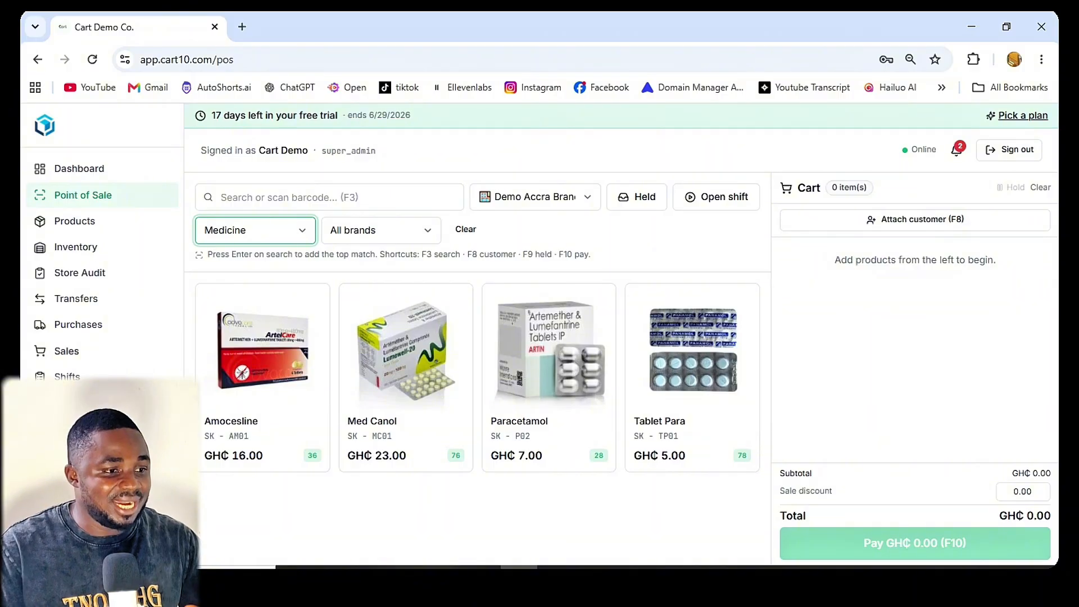
left_click(255, 230)
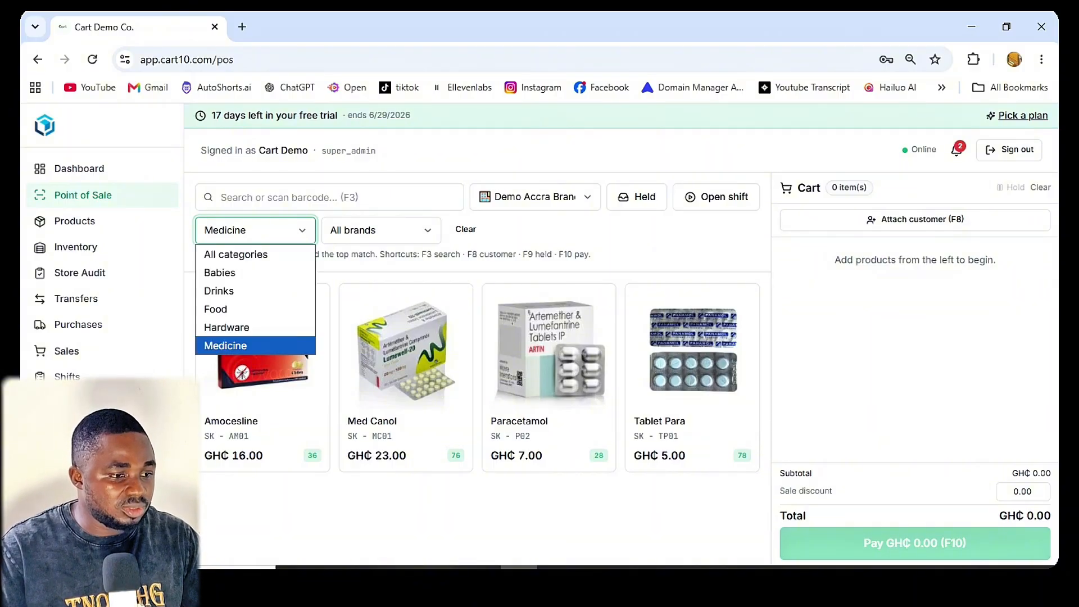
left_click(229, 250)
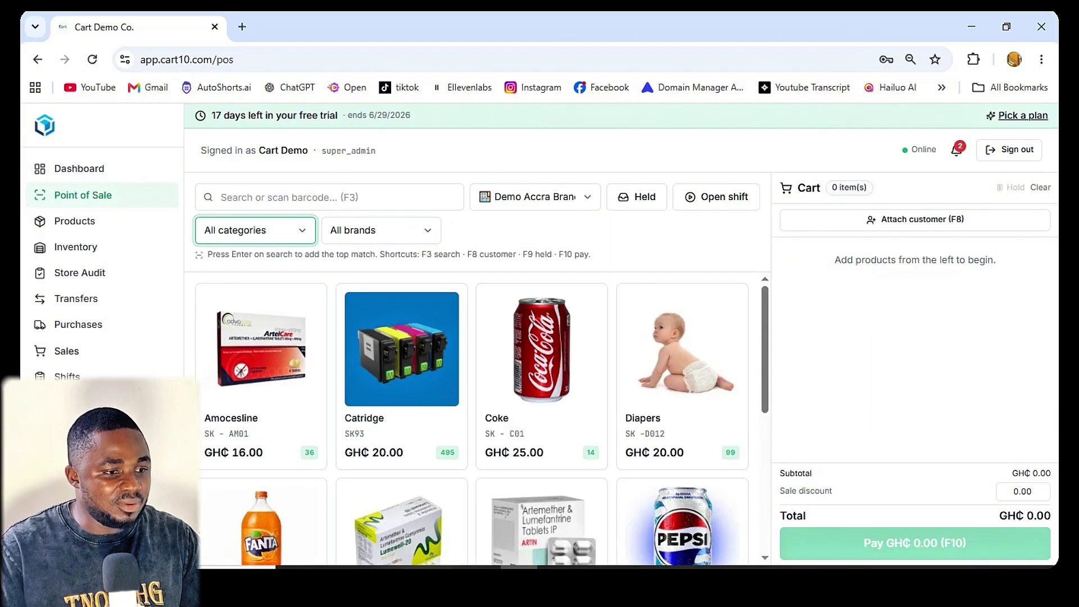
Step: Filter the products by brand 1 and by brand 4, and clear the brand filter
left_click(381, 231)
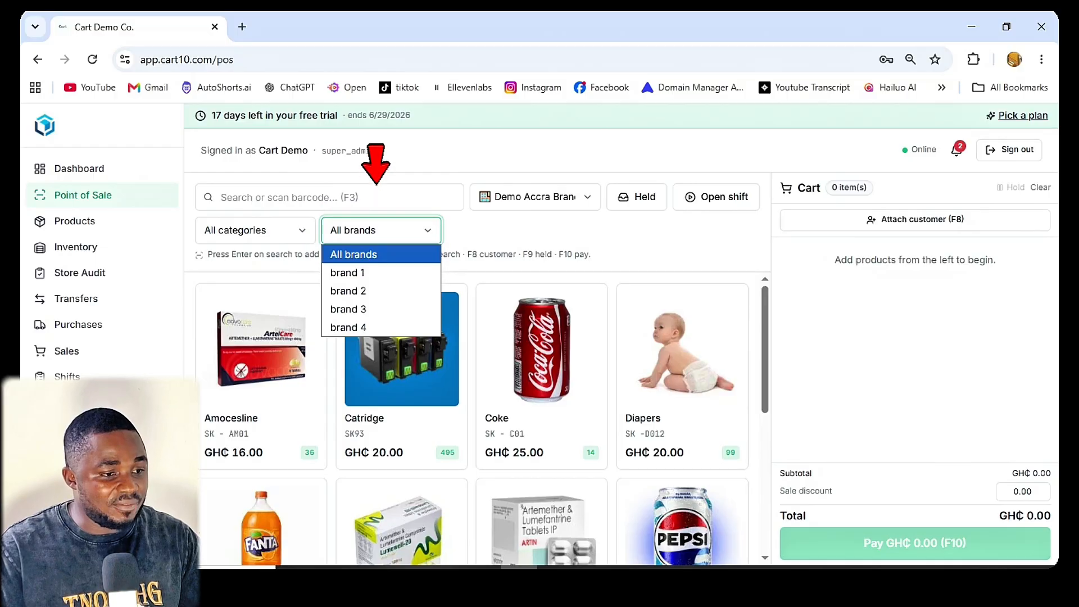
left_click(347, 272)
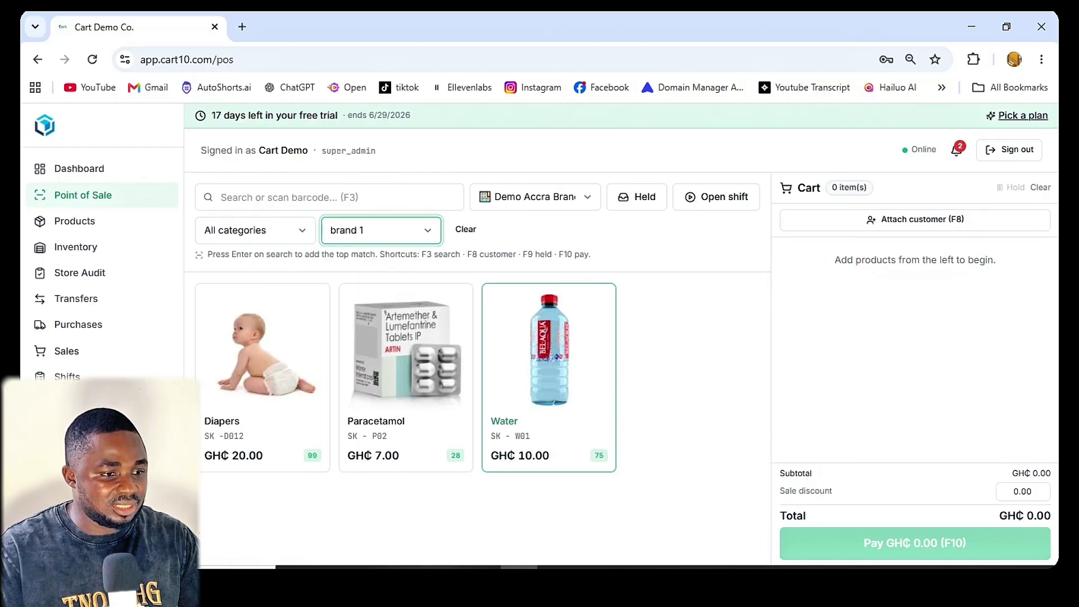
left_click(381, 230)
left_click(347, 325)
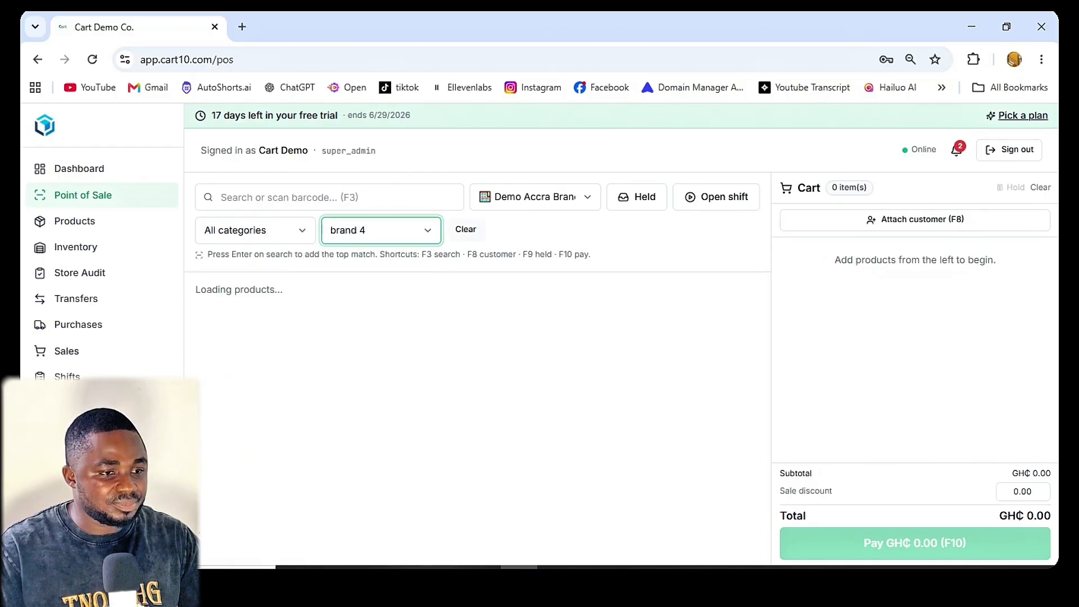
left_click(465, 229)
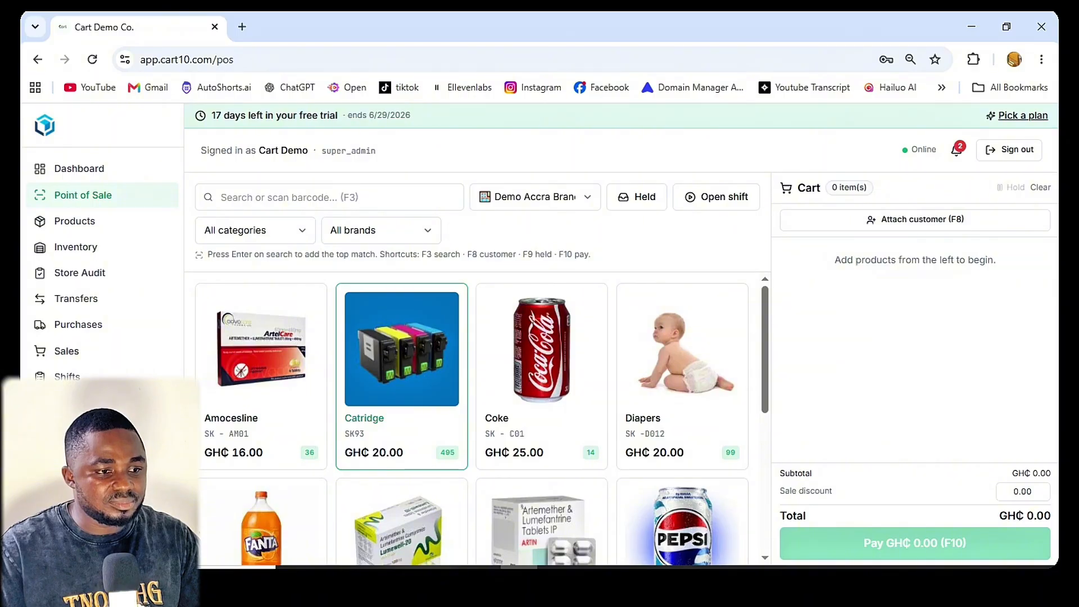
Step: Search the products for "pa" and empty the search again
left_click(330, 197)
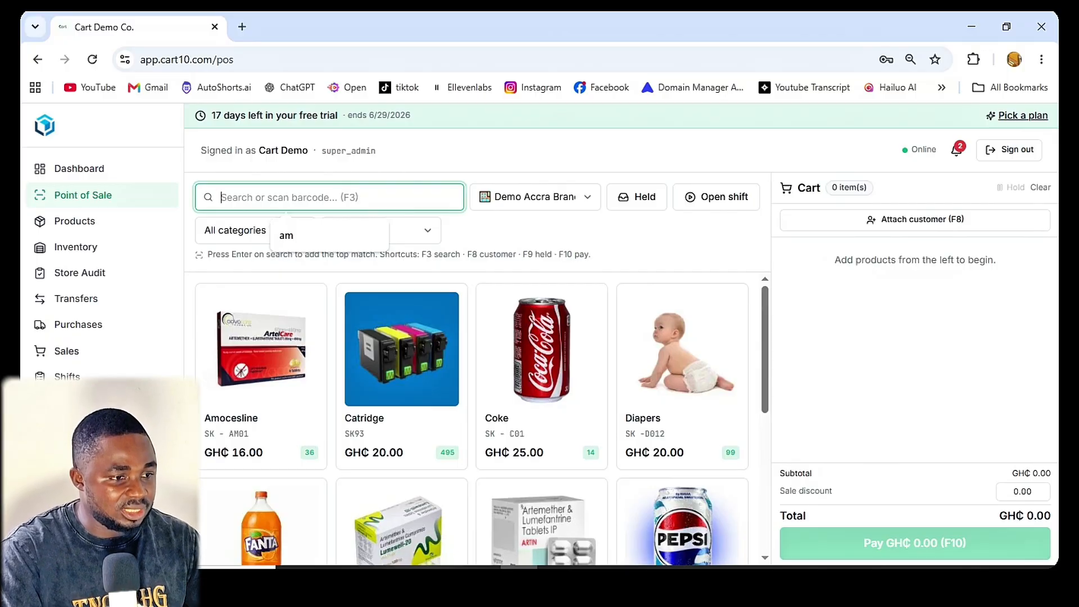
type("pa")
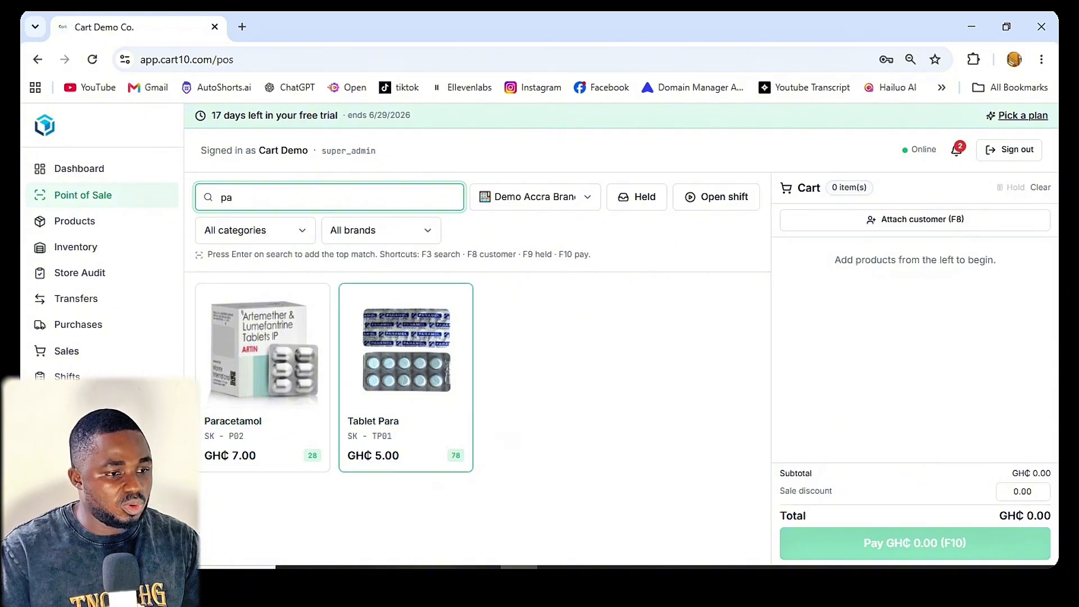
key("BackSpace")
key("BackSpace")
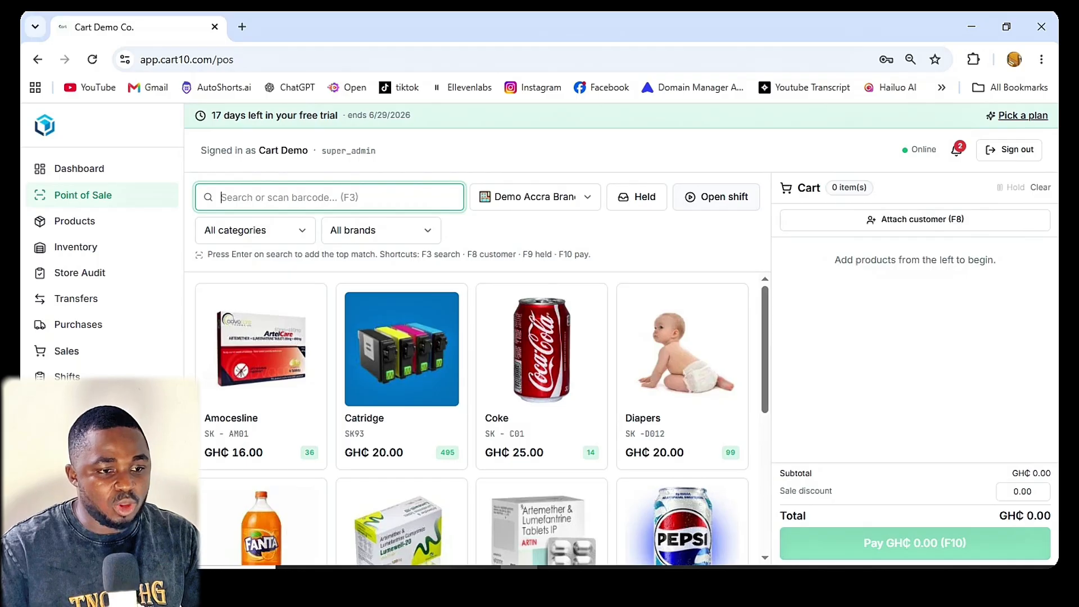
Step: Open a shift for Demo Accra Branch with an opening float of GH₵ 1000
left_click(716, 197)
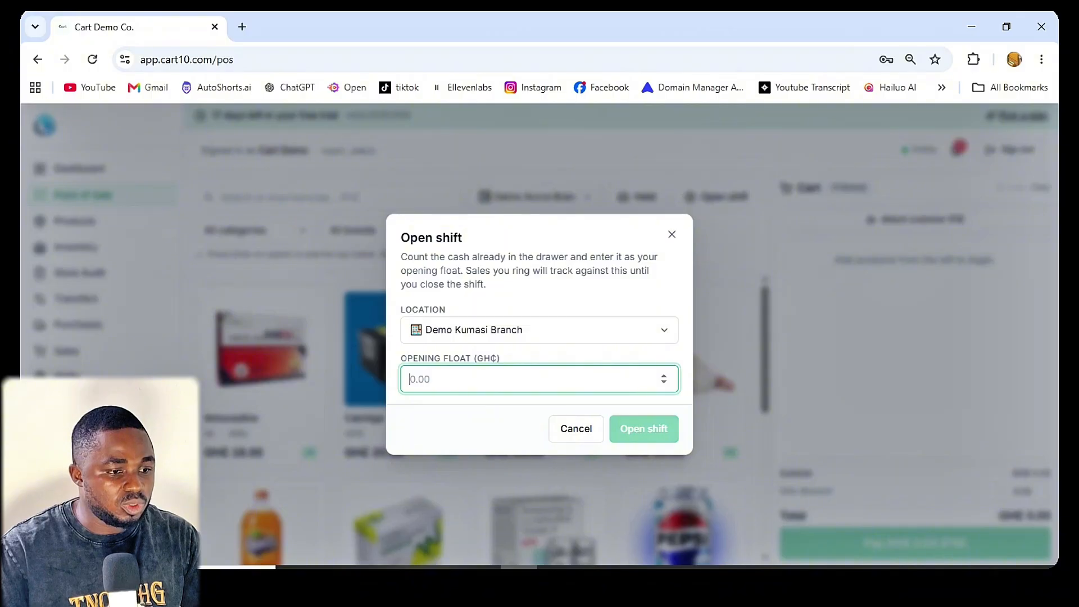
left_click(539, 330)
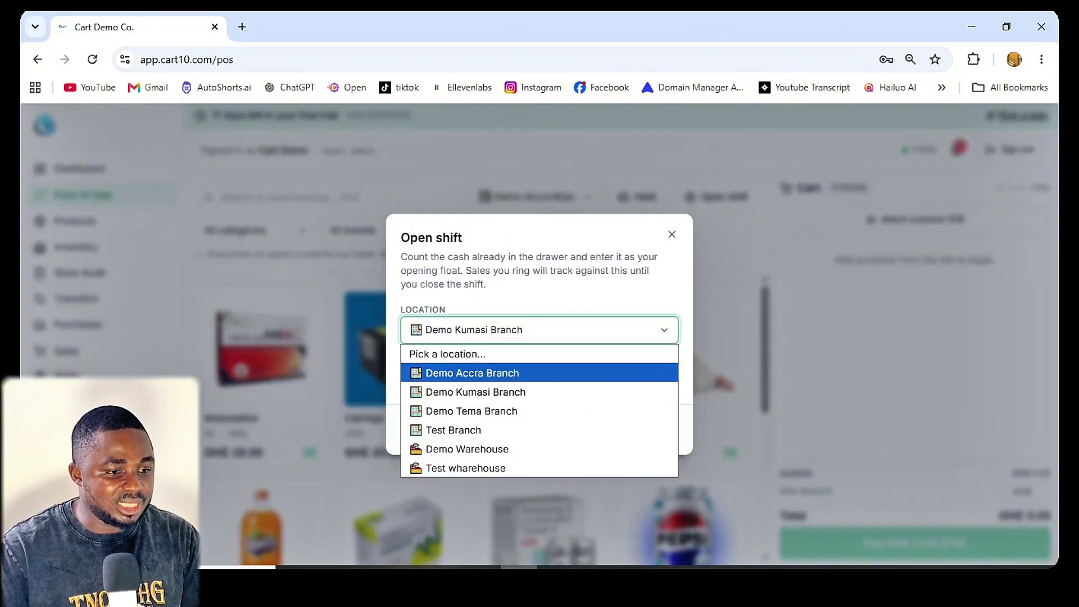
left_click(539, 374)
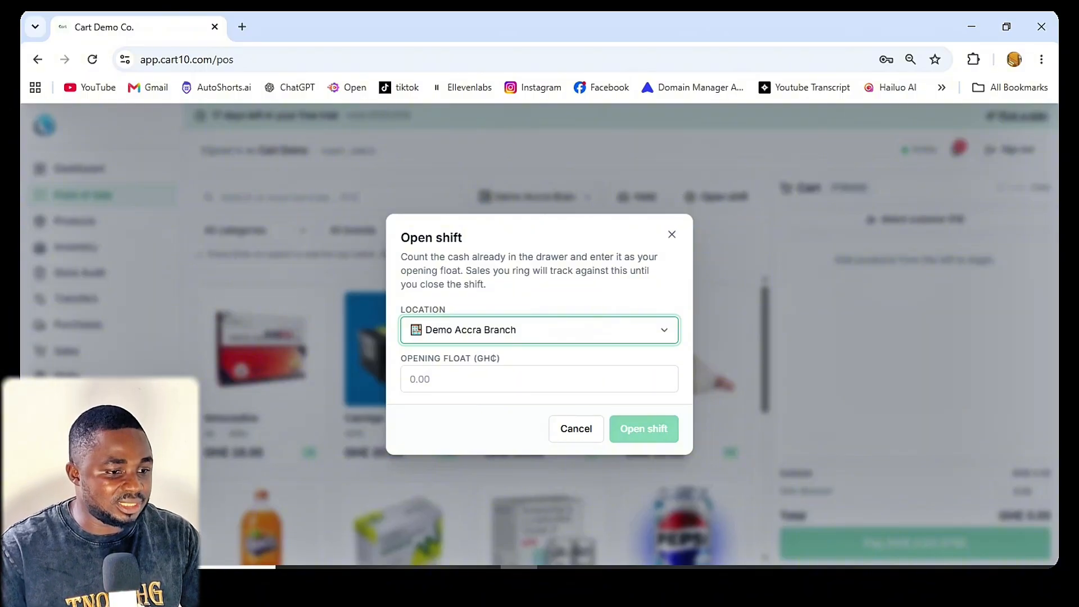
left_click(519, 379)
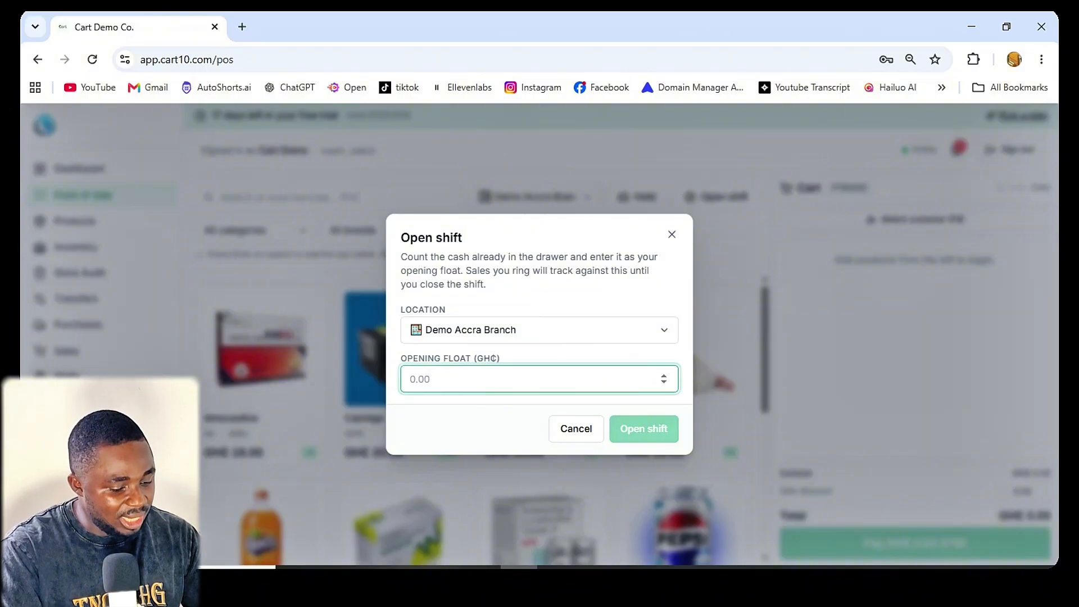
type("1000")
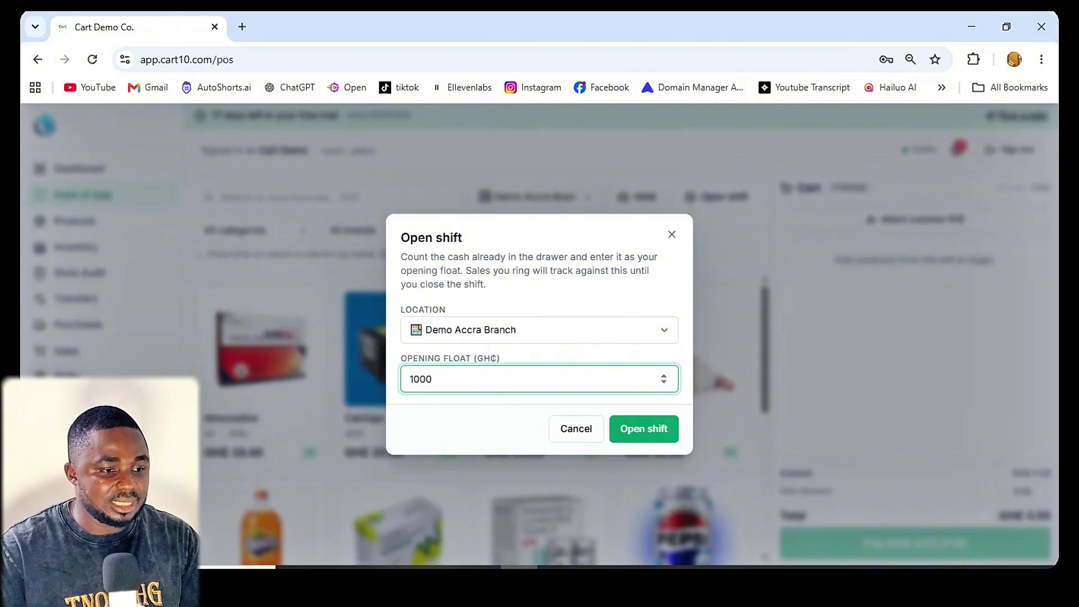
left_click(643, 428)
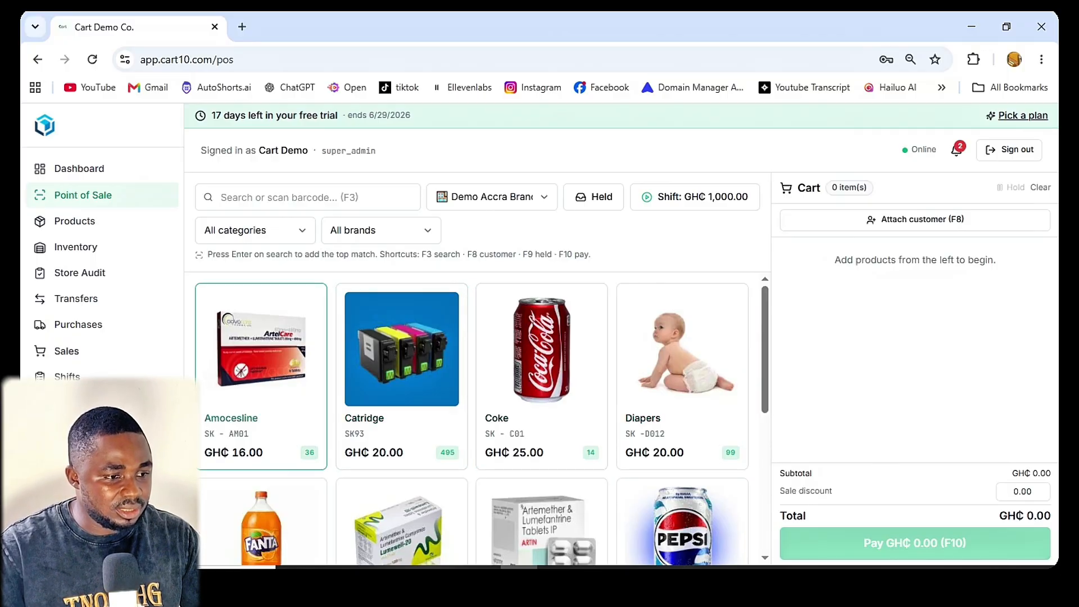
Step: Add Amocesline to the cart and raise its quantity to 7
left_click(260, 365)
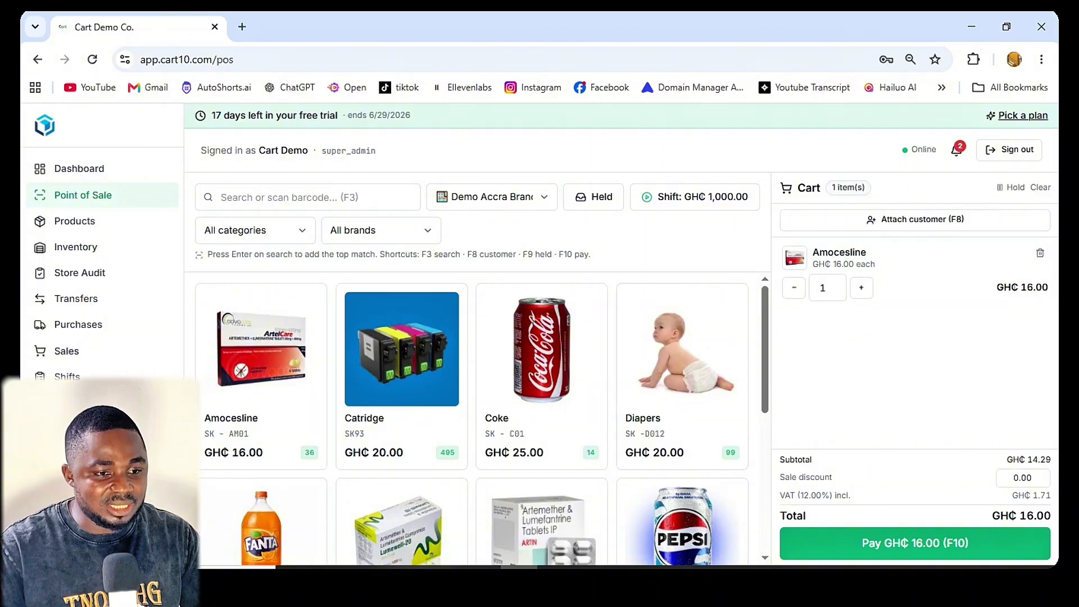
left_click(861, 288)
left_click(861, 287)
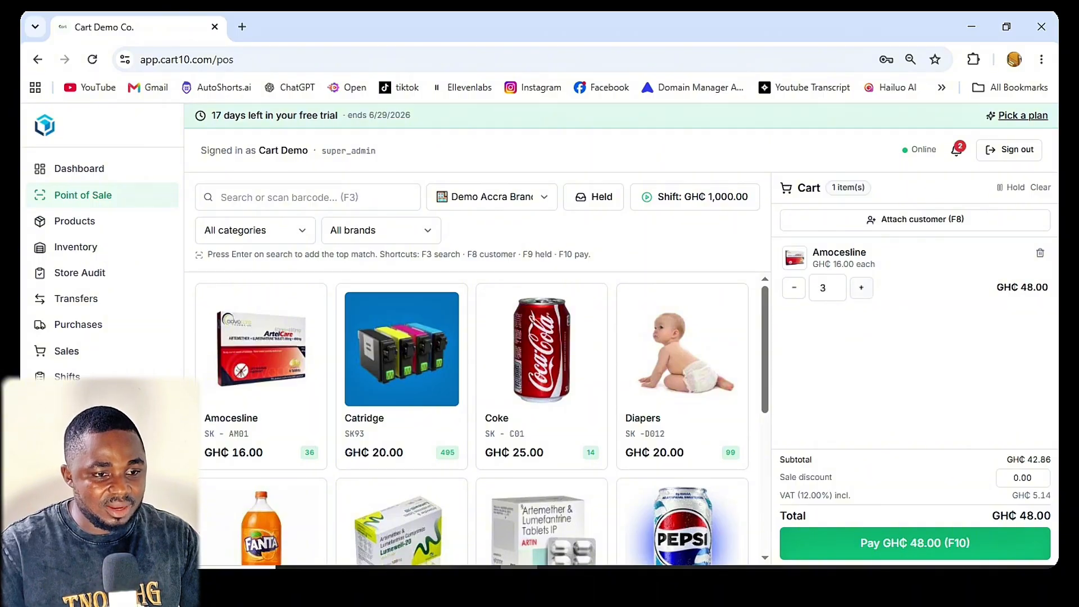
left_click(861, 288)
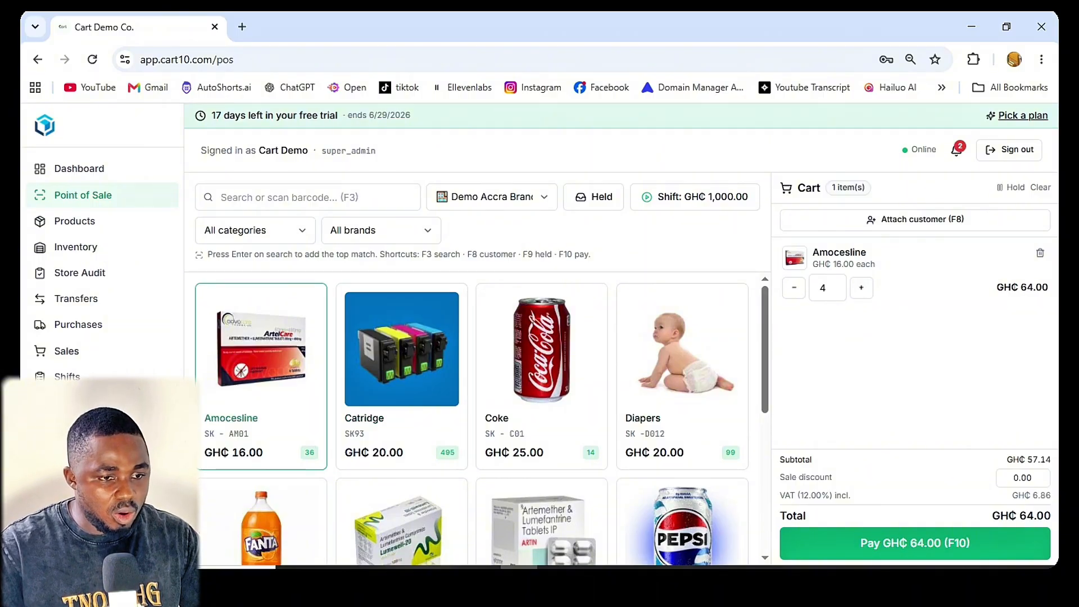
left_click(260, 376)
left_click(261, 376)
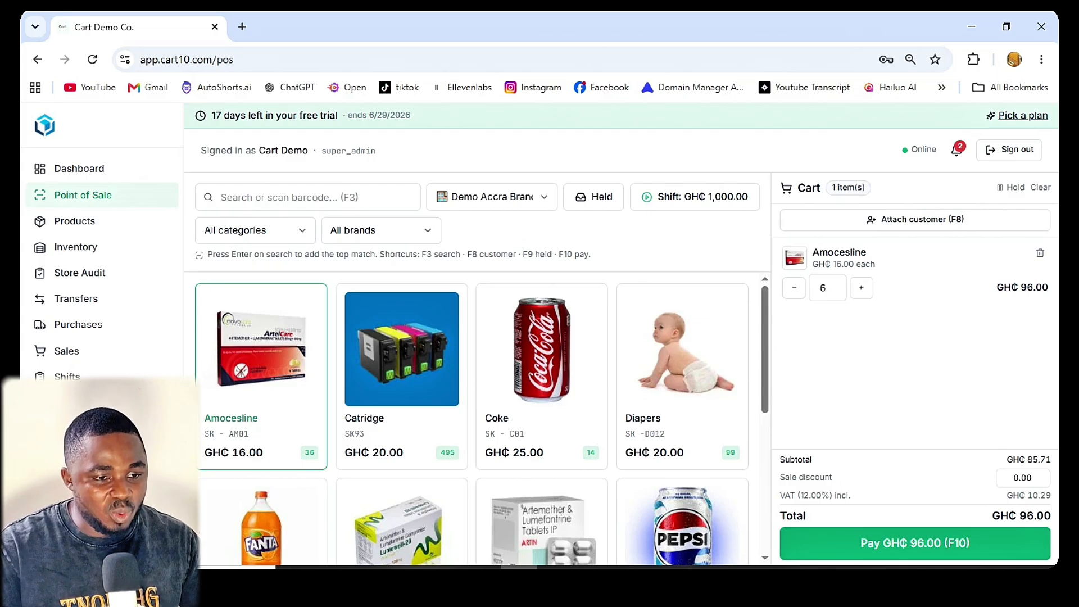
left_click(261, 376)
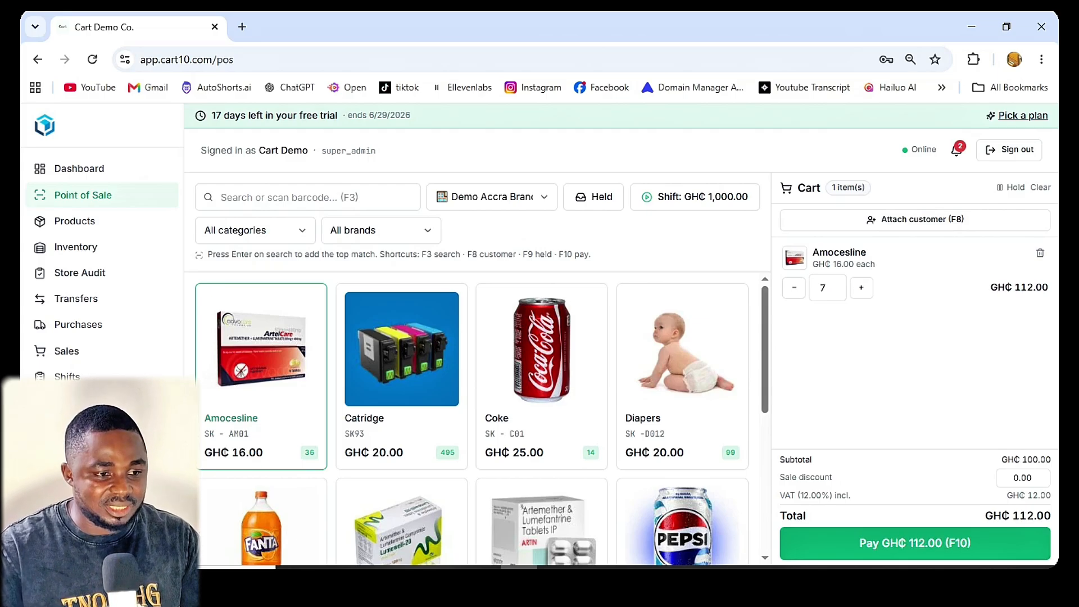
Step: Add one Coke and one Pepsi to the cart
left_click(541, 376)
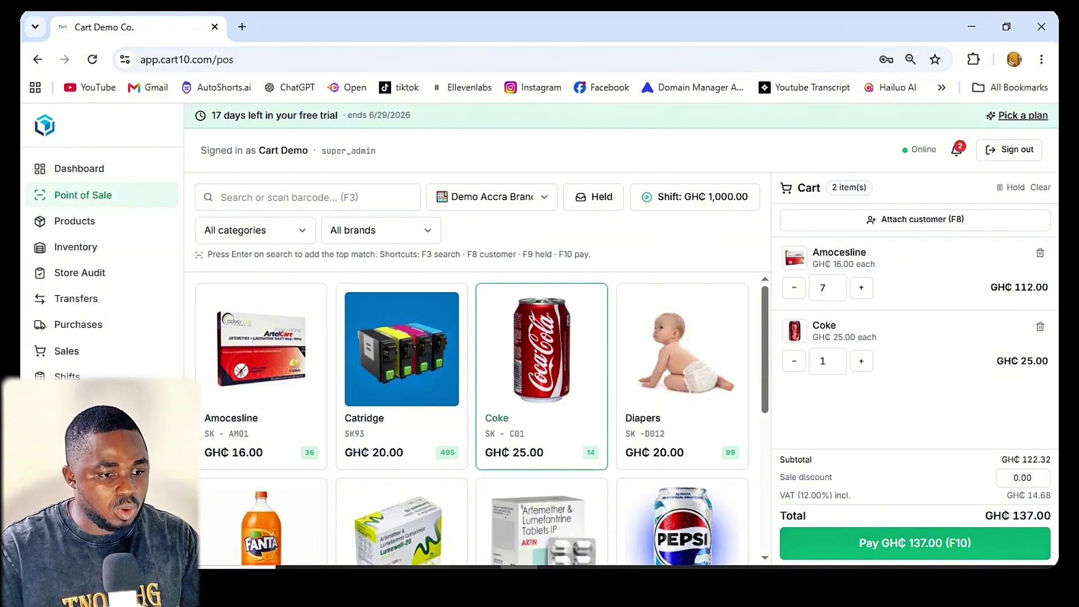
scroll(541, 375, "down", 3)
left_click(682, 393)
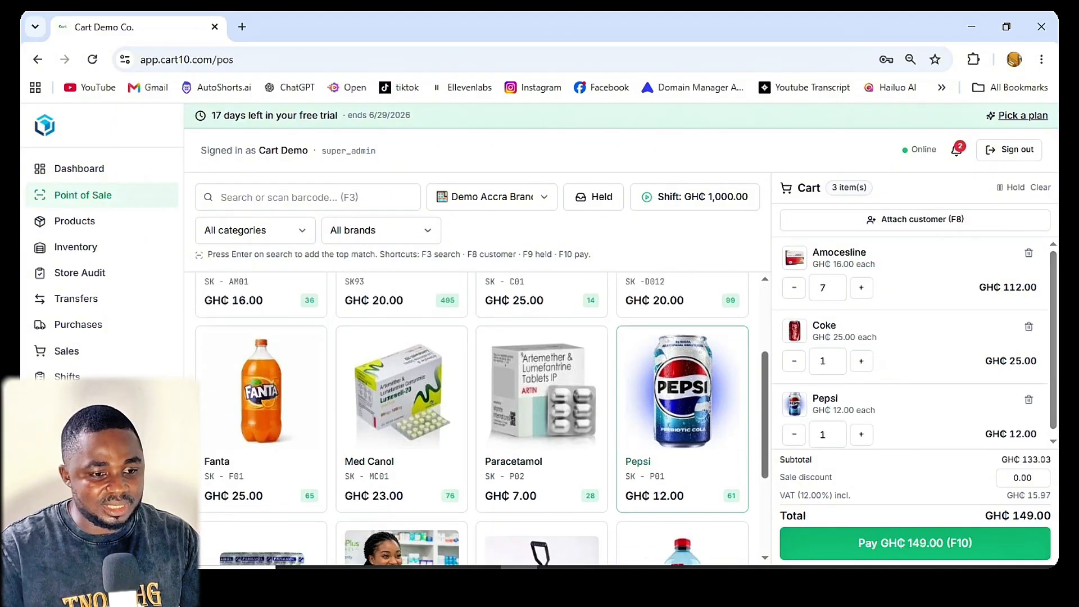
Step: Add a second Pepsi to the cart and start taking payment with Cash as the method
left_click(682, 393)
scroll(541, 505, "up", 3)
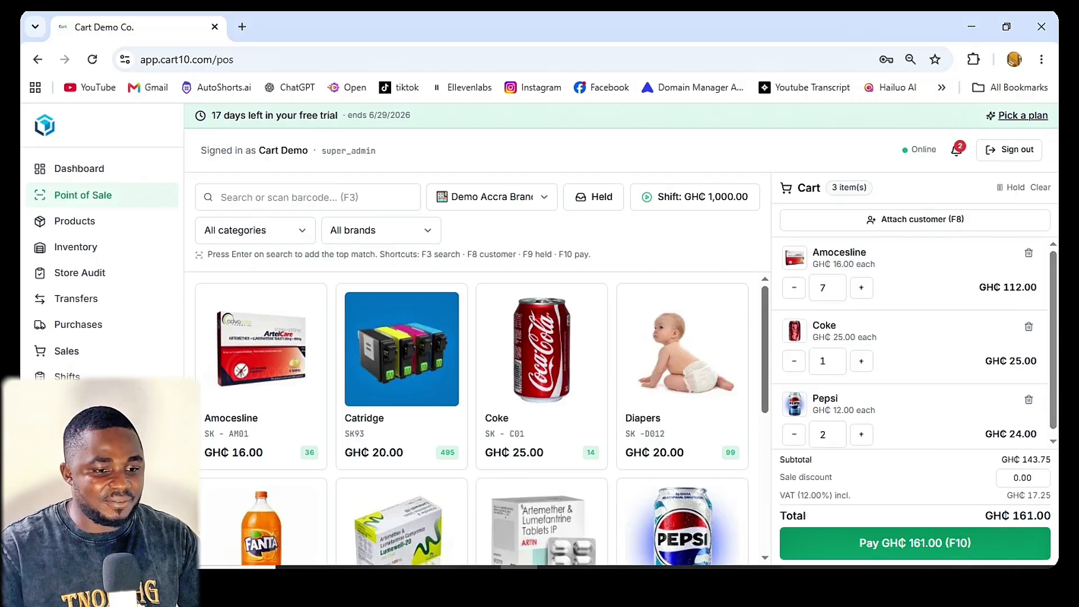
key("F10")
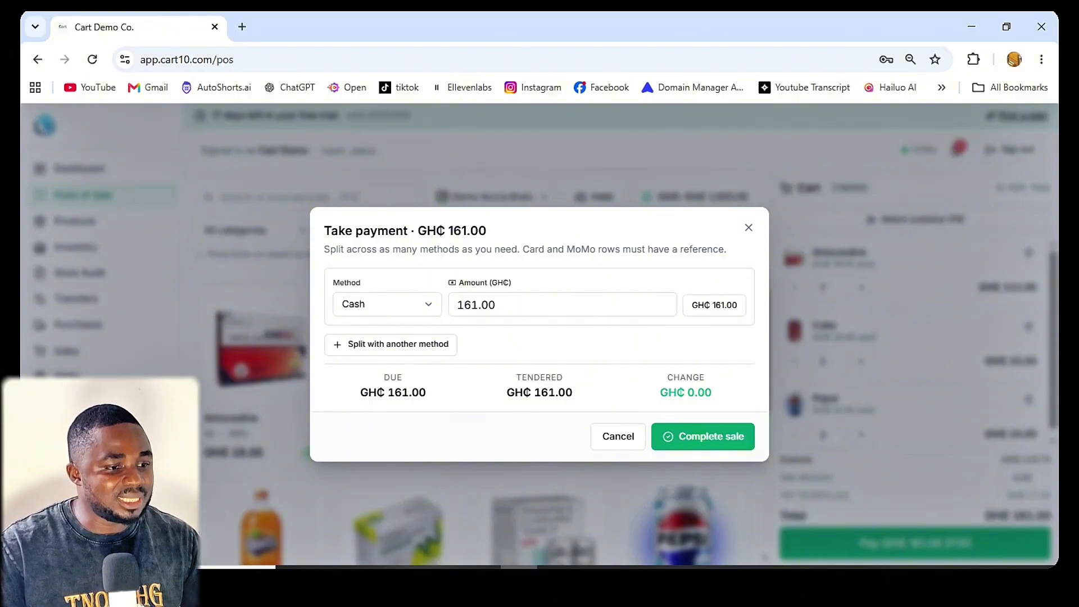
left_click(388, 304)
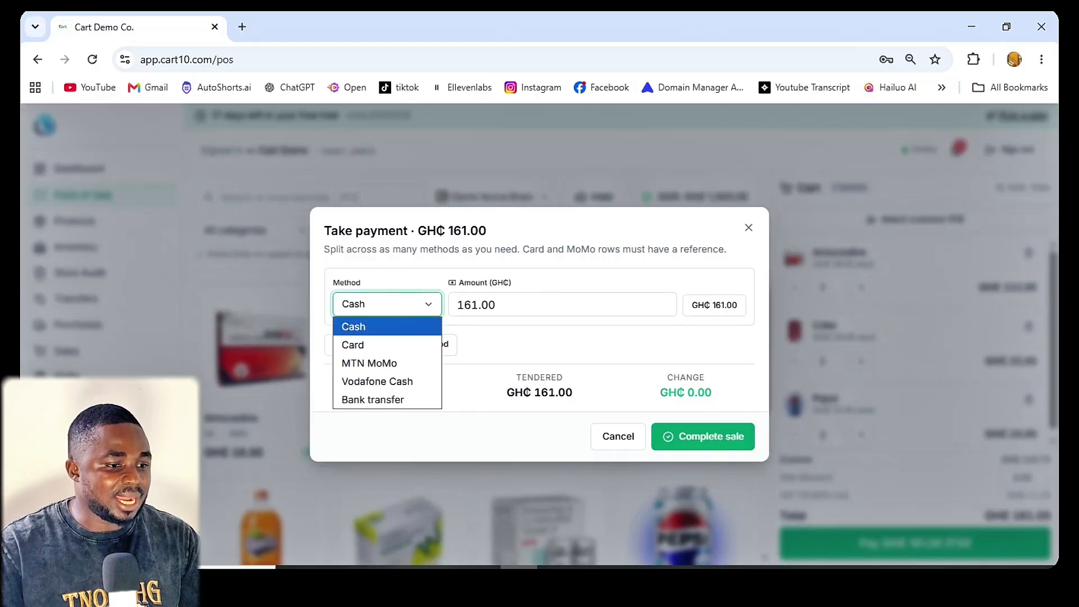
key("Down")
key("Down")
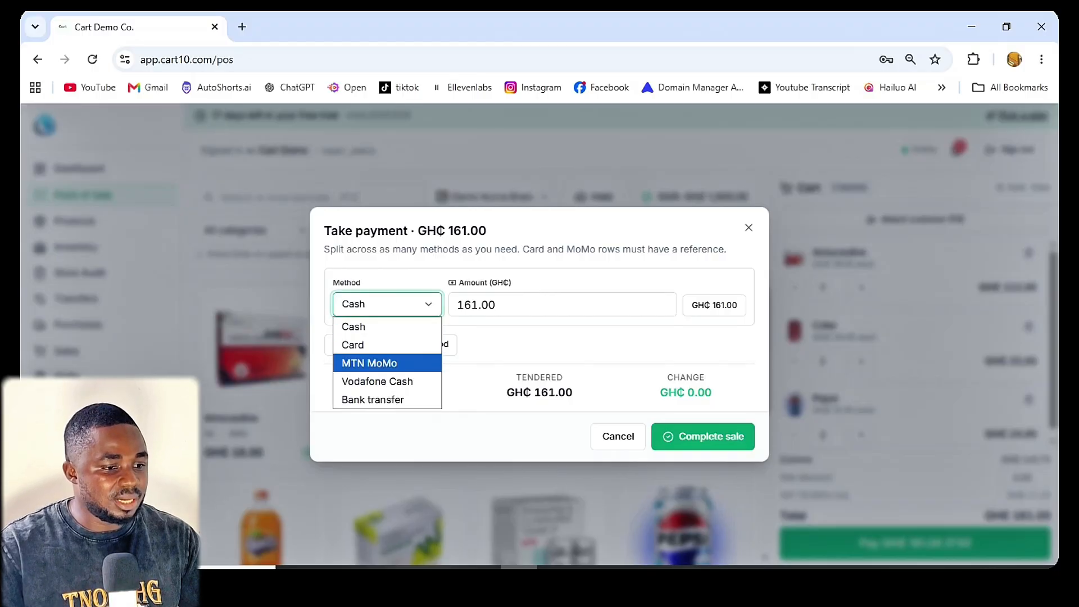
key("Down")
key("Down")
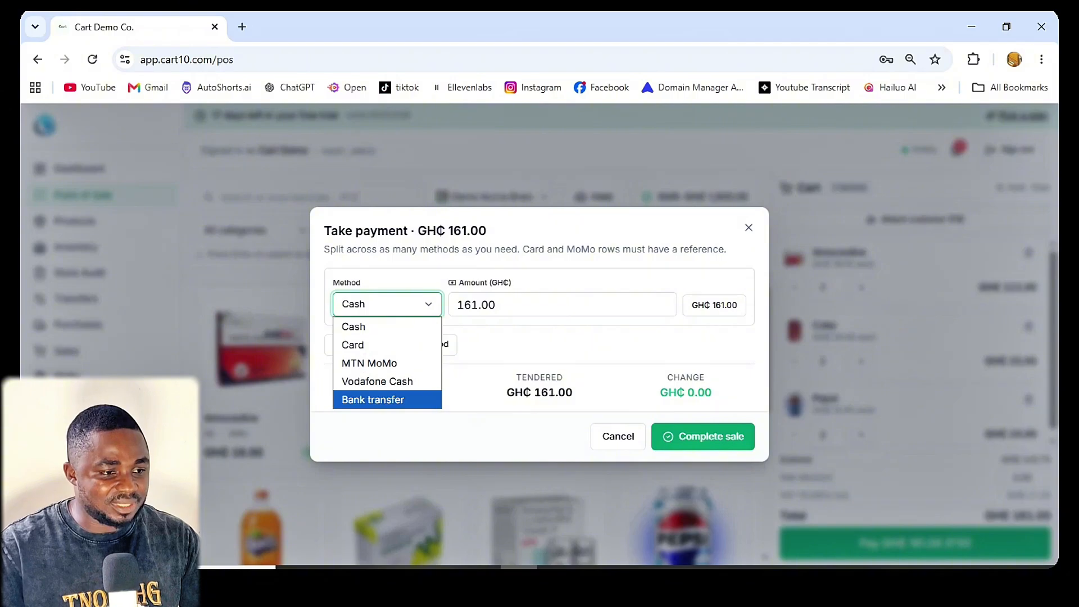
left_click(387, 326)
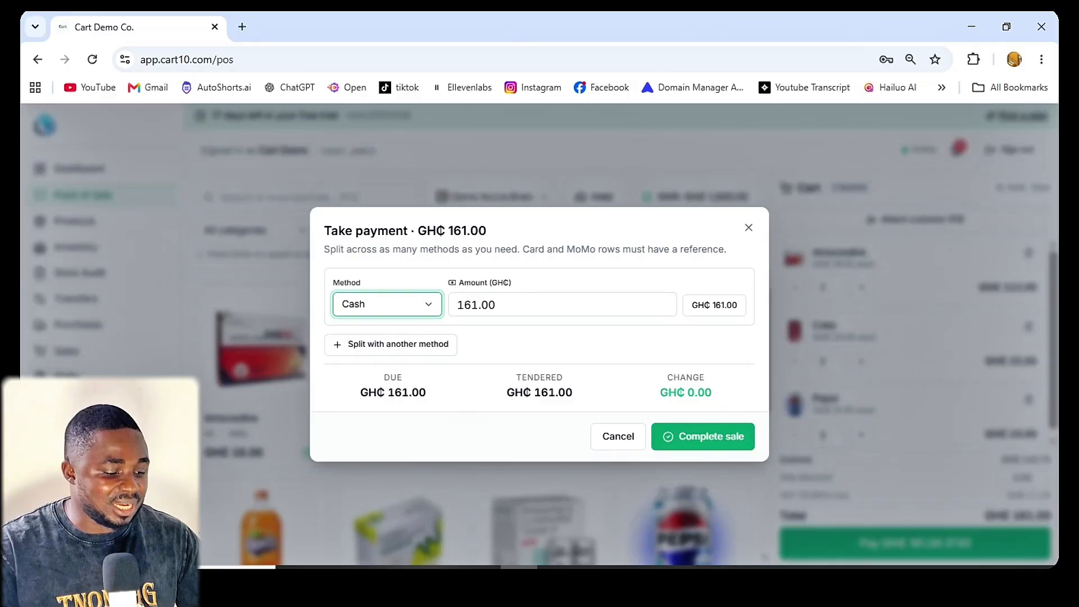
Step: Set the tendered cash amount to GH₵ 200 and complete the sale
key("Tab")
type("2000")
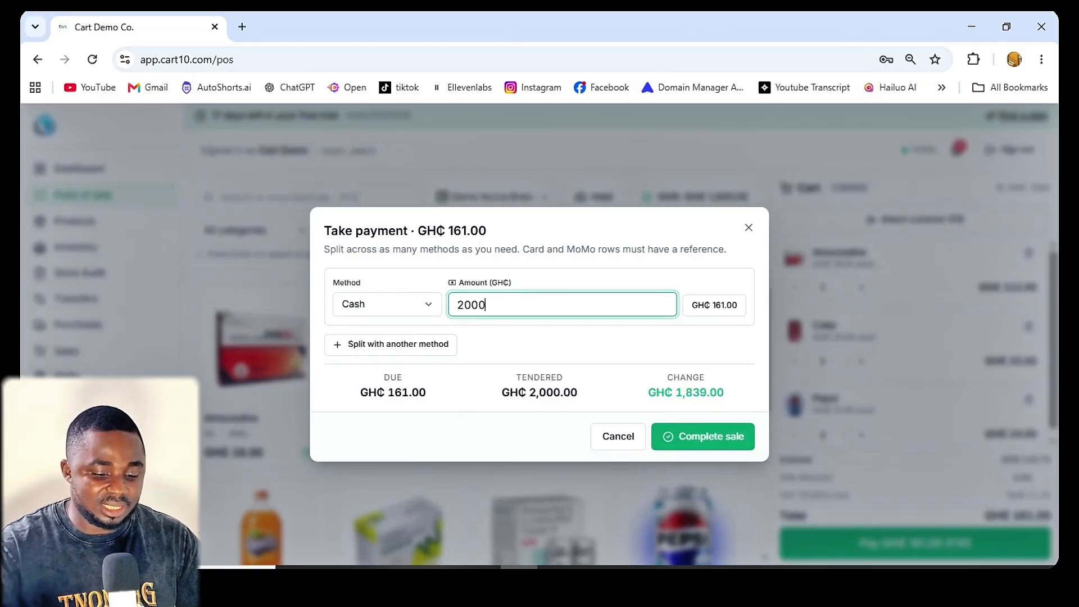
key("BackSpace")
key("Tab")
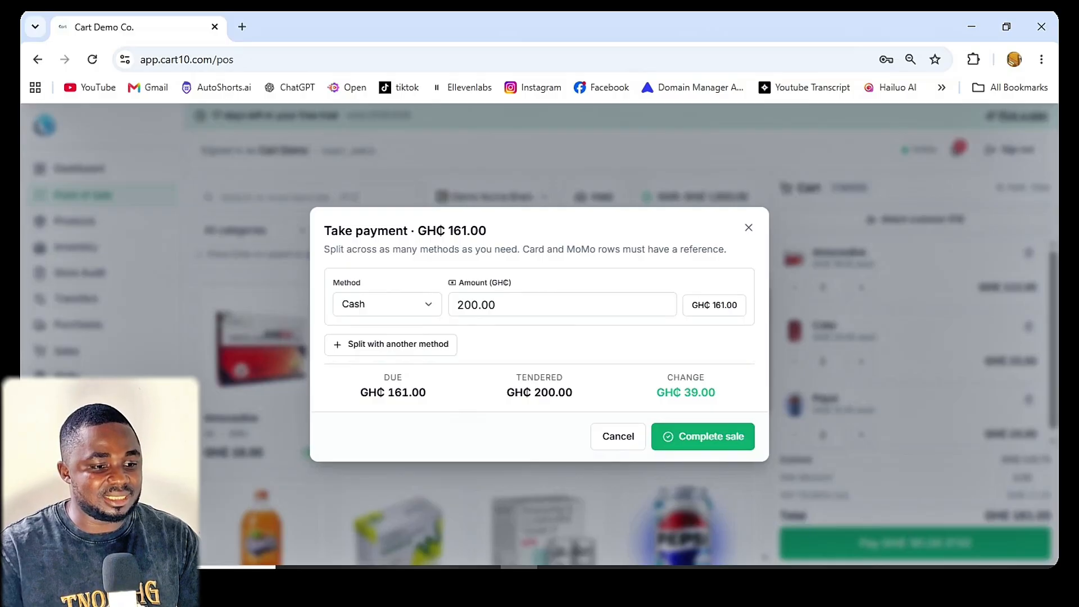
left_click(703, 437)
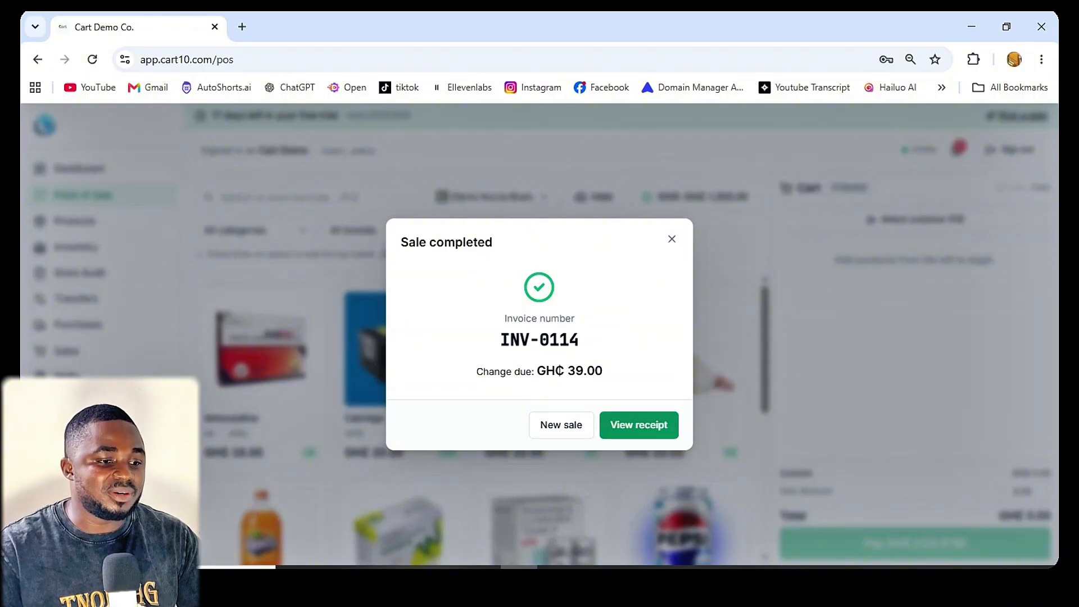
Step: Open the receipt of the completed sale and look through its items and totals
left_click(639, 425)
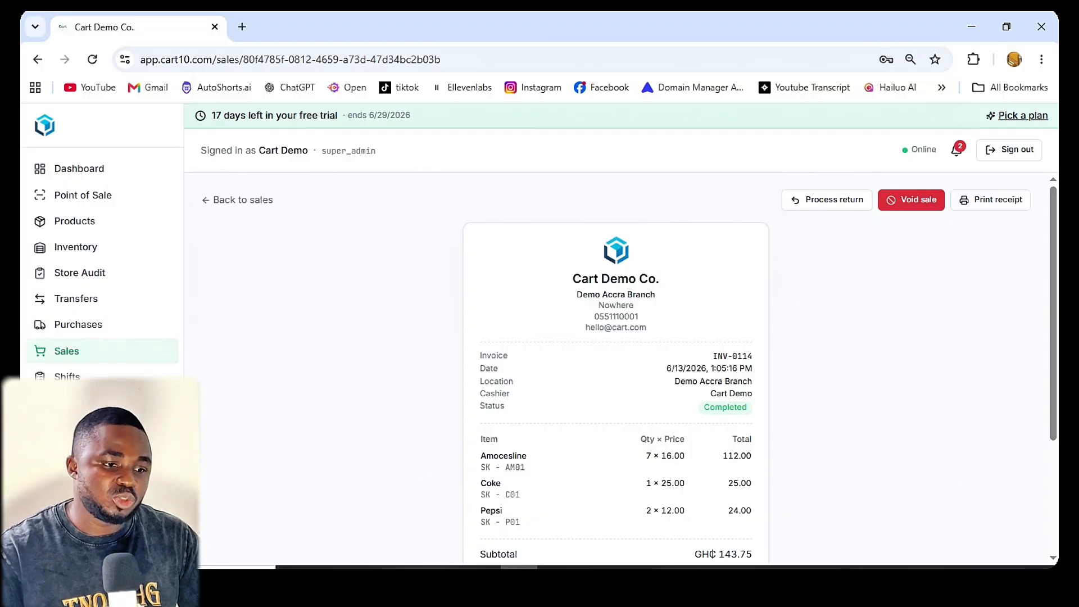
scroll(616, 366, "down", 3)
scroll(616, 365, "up", 3)
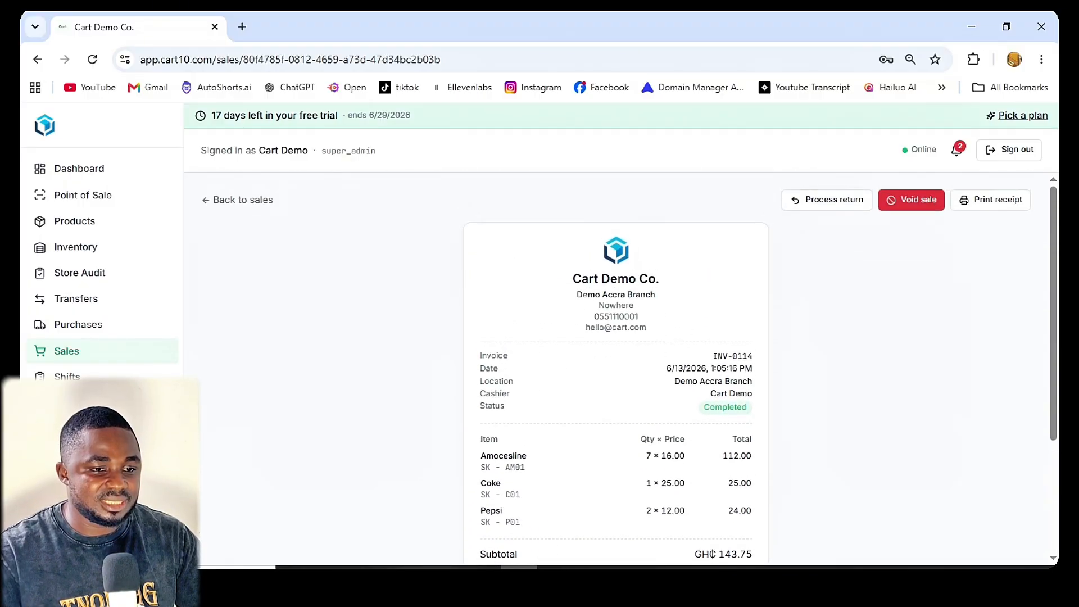
scroll(616, 365, "down", 3)
scroll(616, 365, "up", 3)
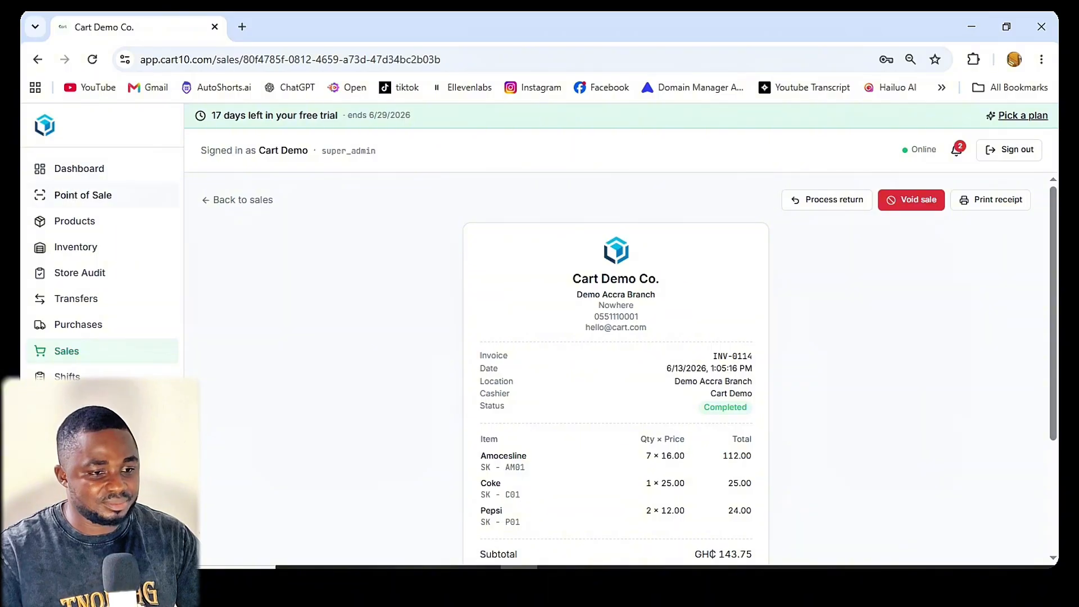
Step: Return to the point of sale and add one T-shirt Printer to the empty cart
left_click(83, 195)
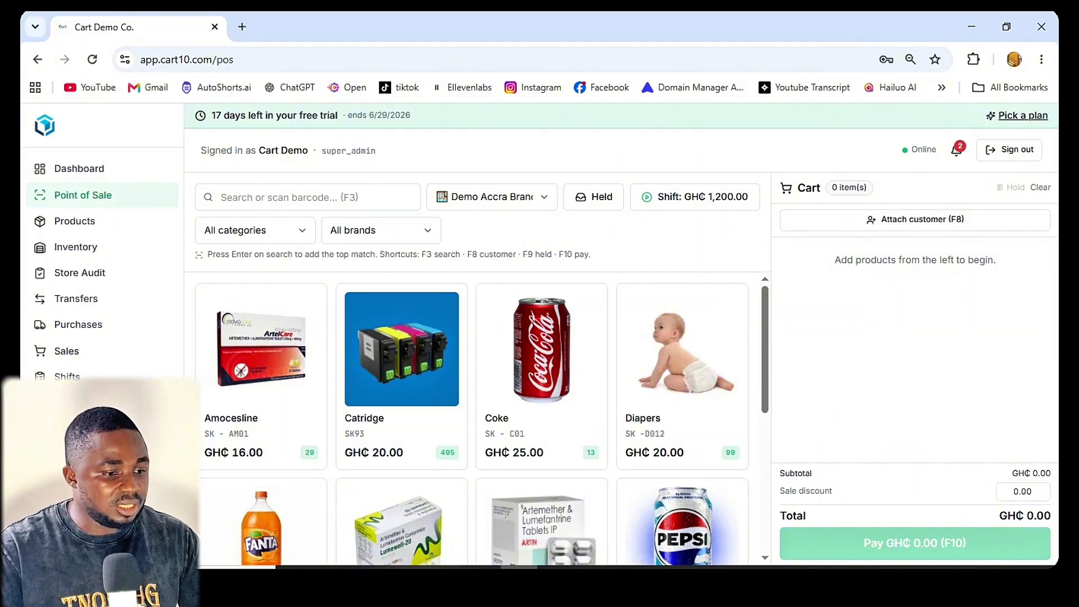
scroll(541, 393, "down", 5)
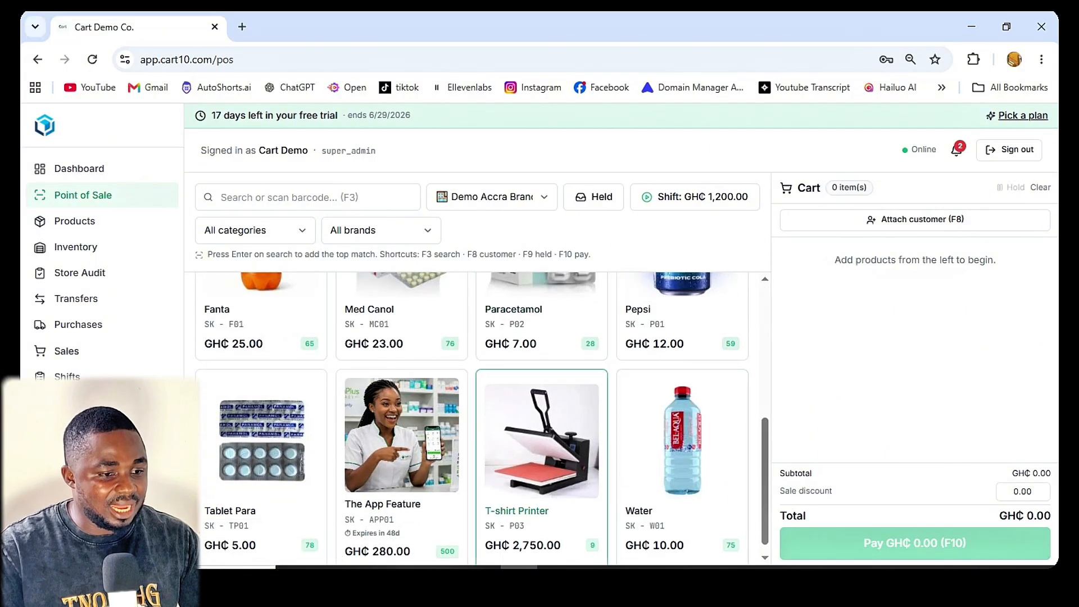
left_click(541, 441)
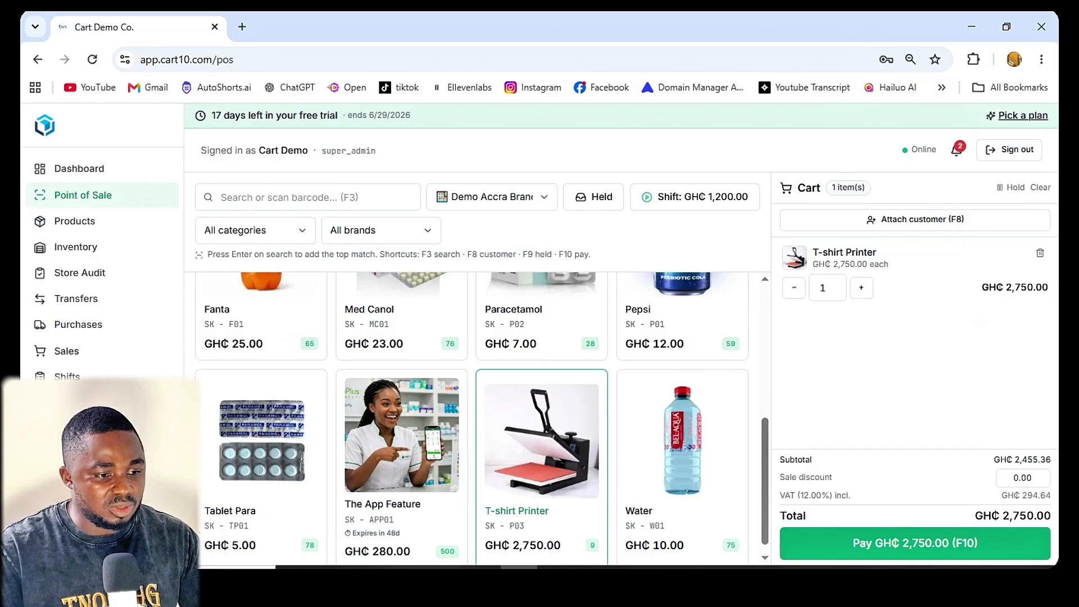
scroll(472, 418, "up", 5)
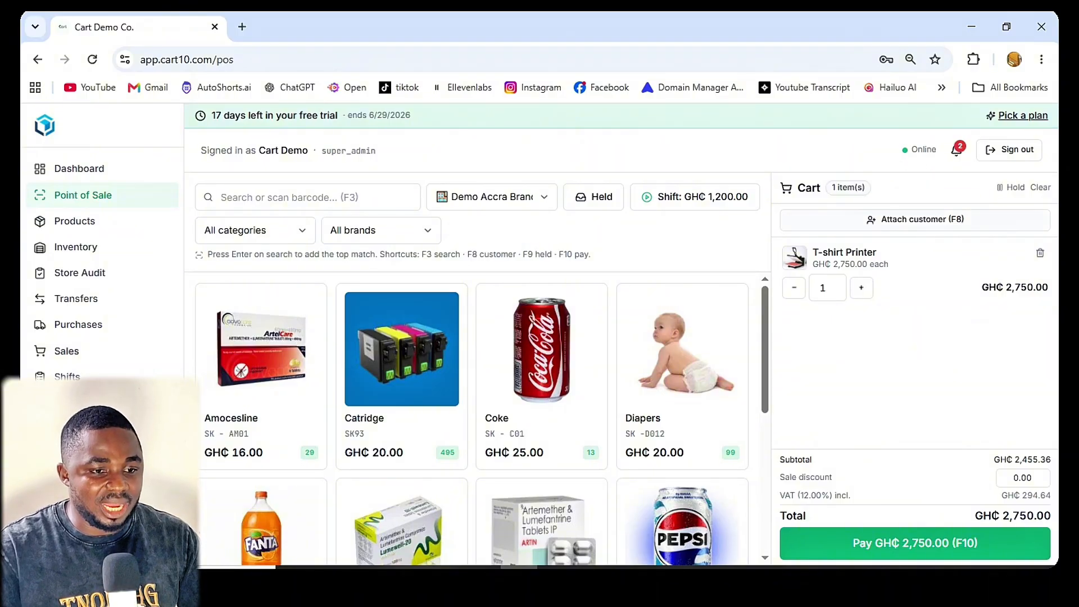
Step: Create a new customer with a name, the saved phone number and email, and attach them to the sale
key("F8")
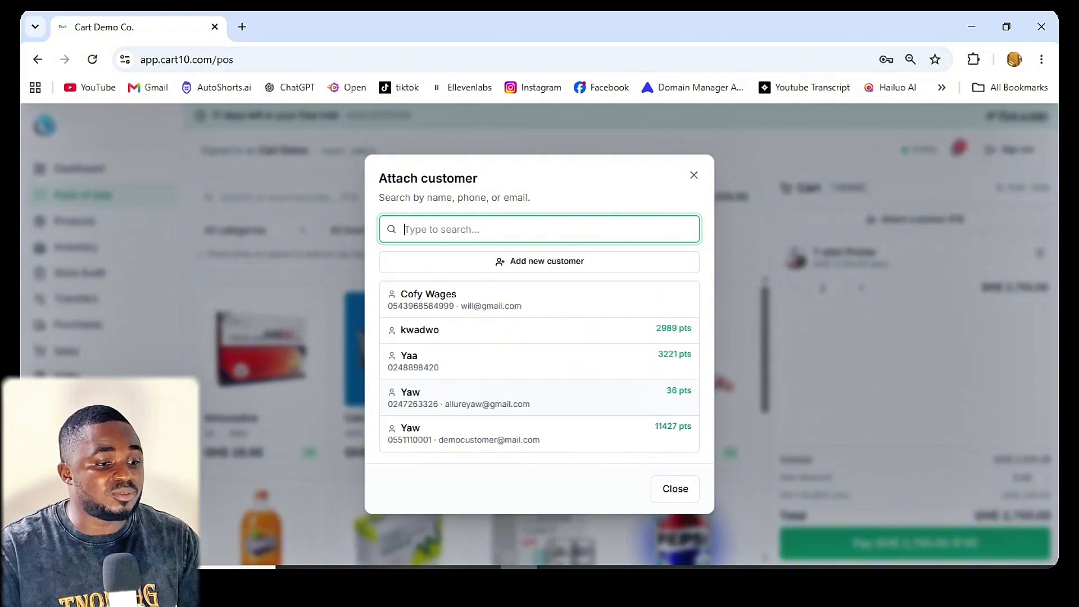
left_click(540, 262)
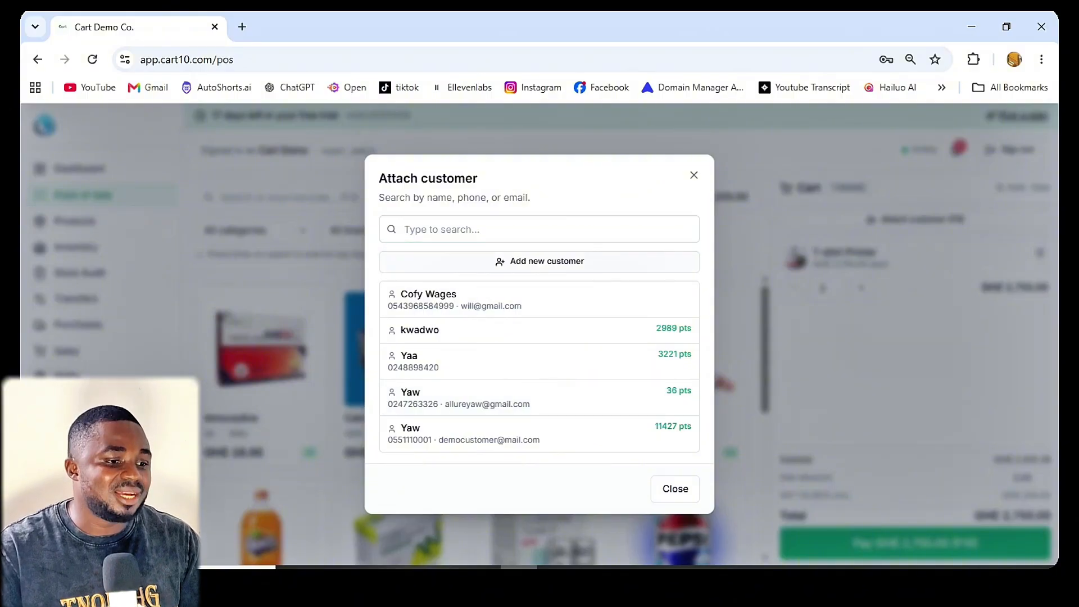
left_click(539, 290)
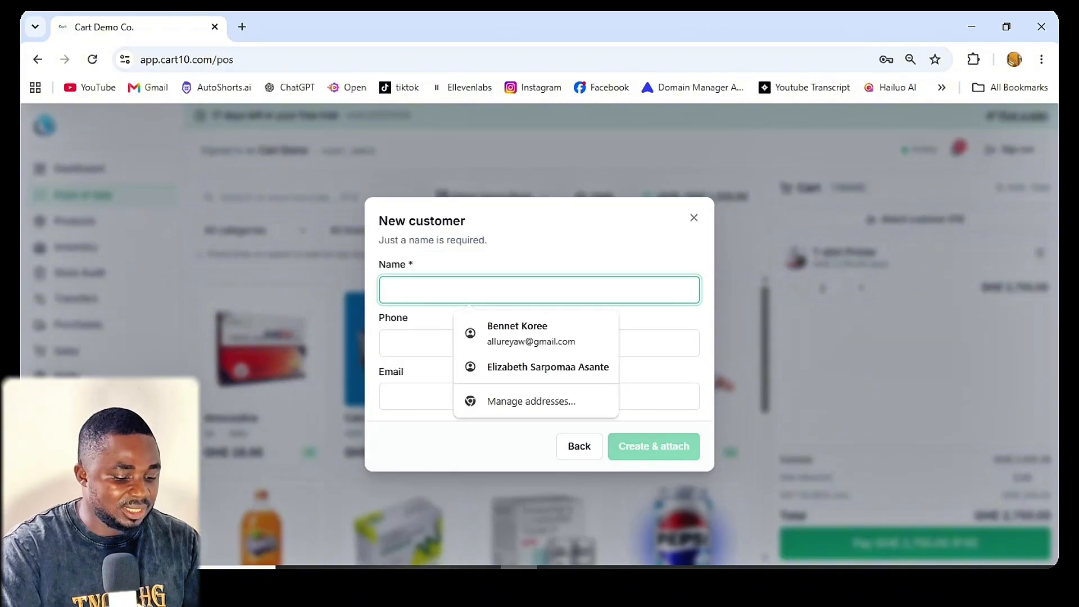
type("Yaw2")
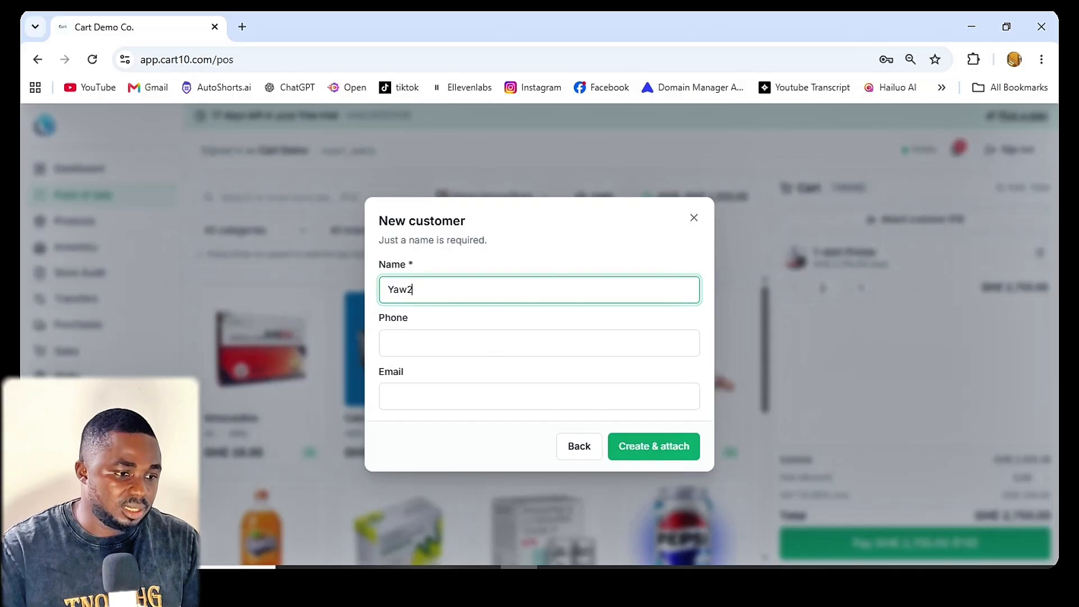
key("Tab")
key("Down")
key("Return")
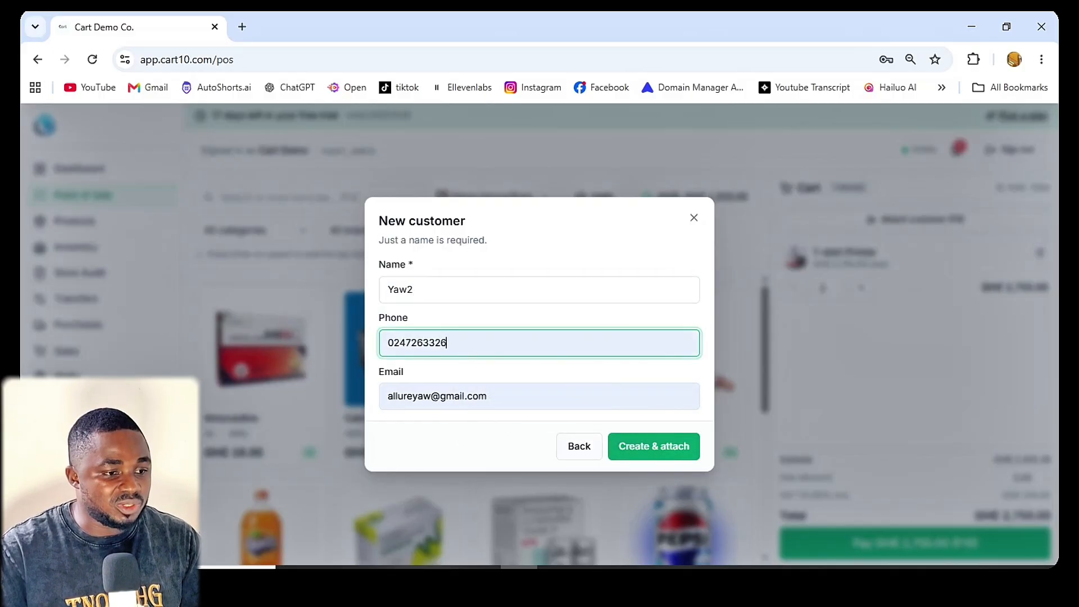
key("Return")
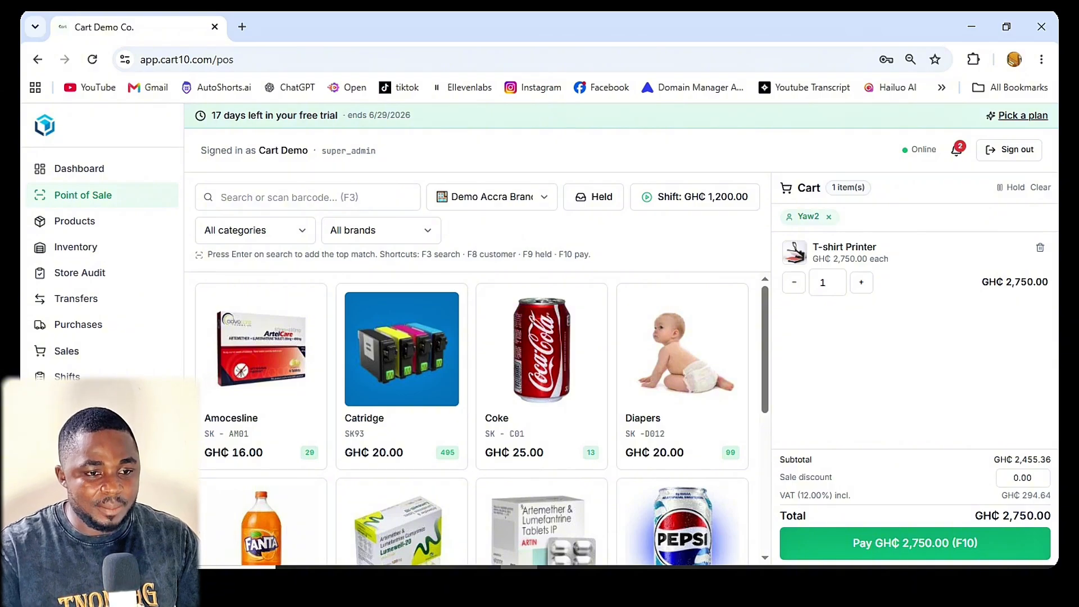
Step: Put the T-shirt Printer sale on hold with the label "for later"
left_click(1012, 187)
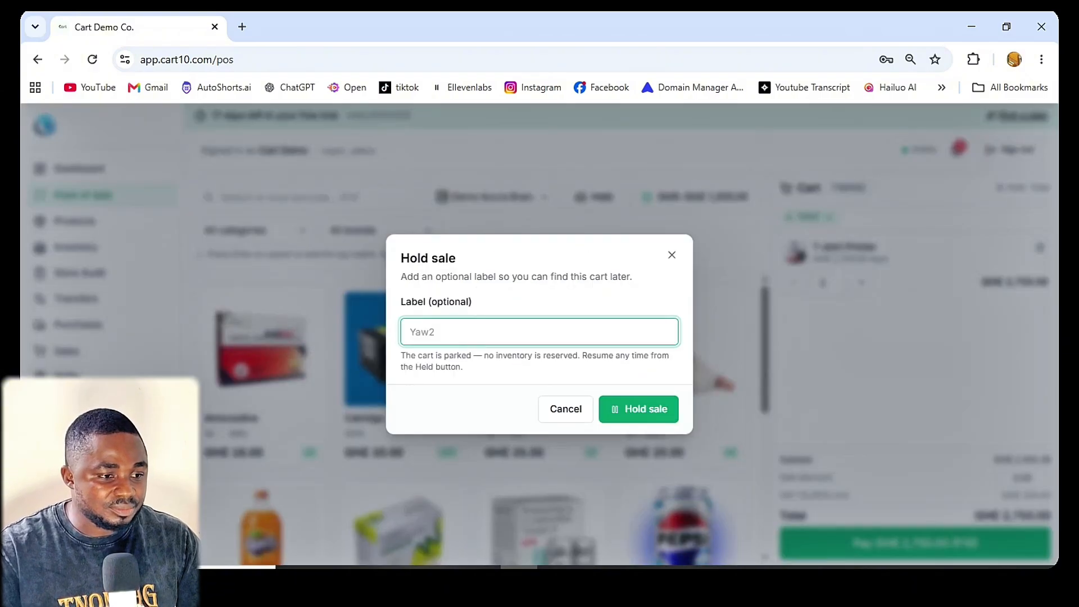
type("fo")
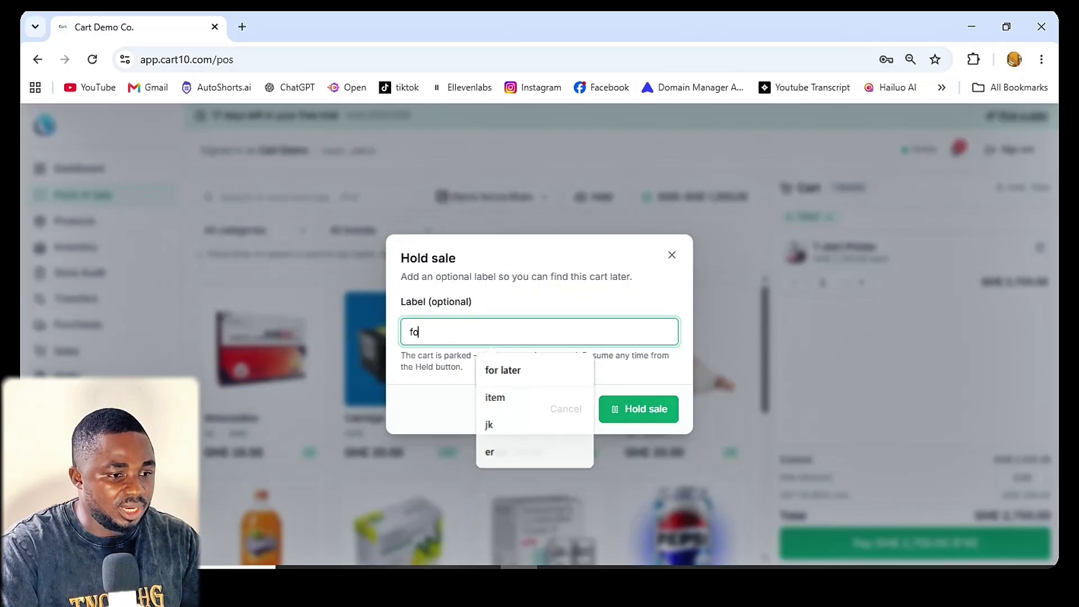
type("r later")
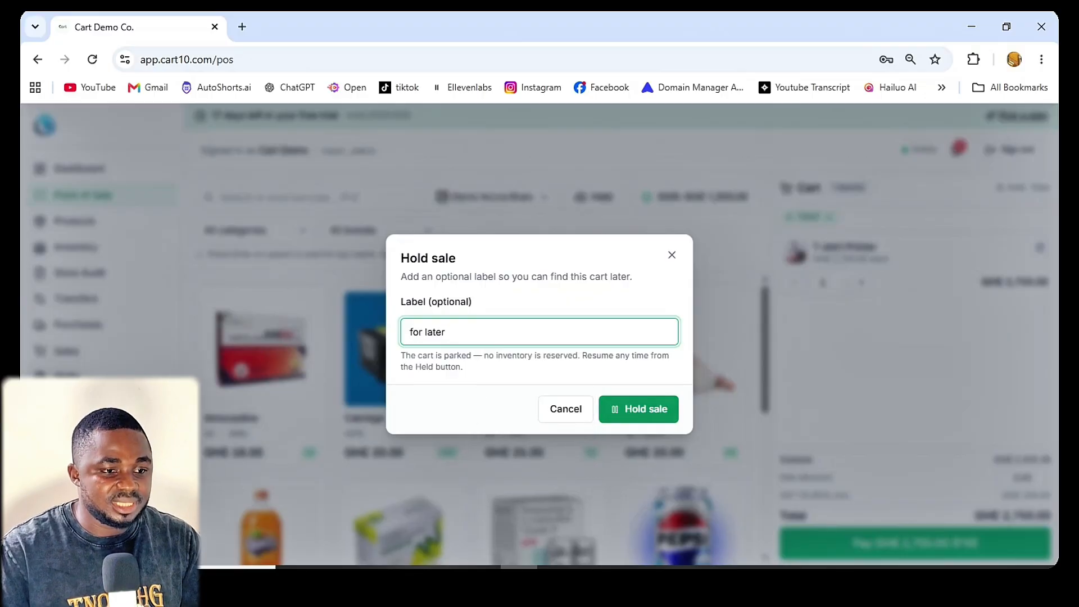
key("Return")
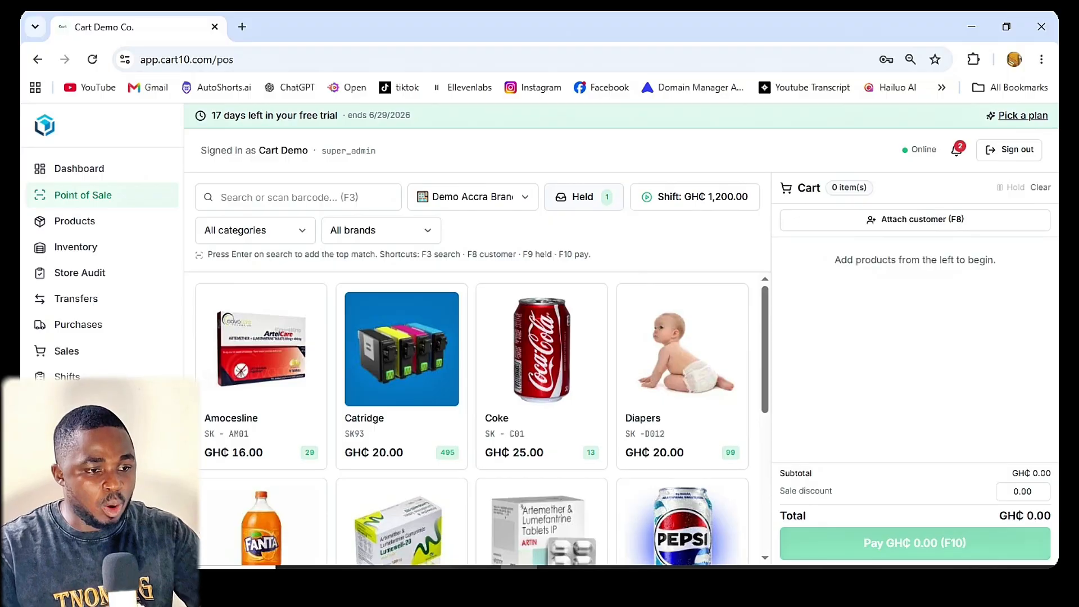
Step: Add one Fanta and one Med Canol to the cart and attach the existing customer with 2989 points
scroll(540, 303, "down", 3)
scroll(472, 419, "up", 1)
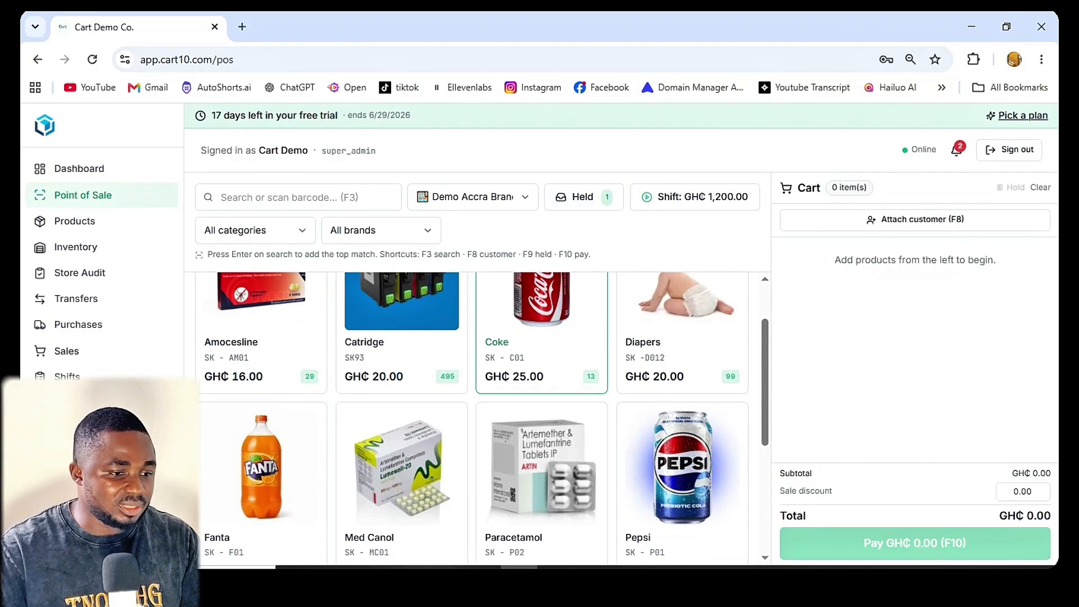
left_click(261, 467)
left_click(401, 466)
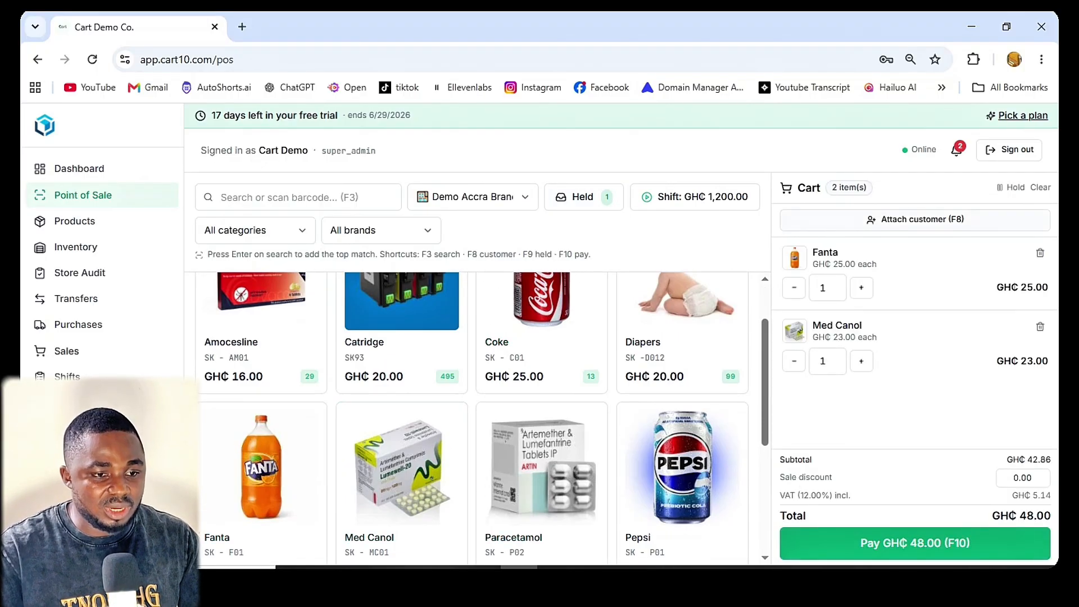
key("F8")
left_click(415, 316)
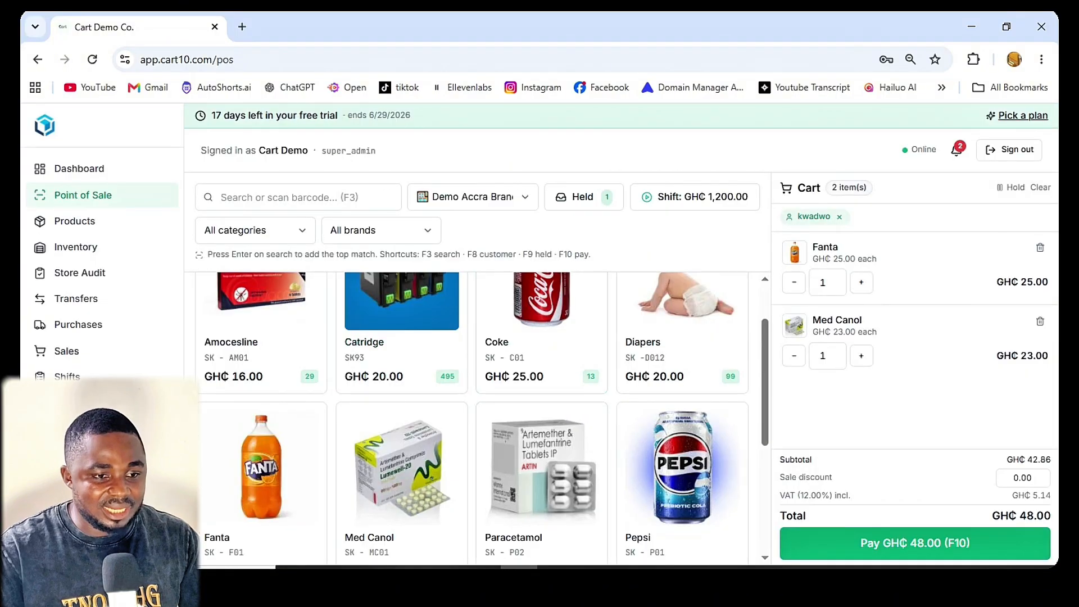
Step: Put the Fanta and Med Canol sale on hold with the label "for later2"
left_click(1011, 187)
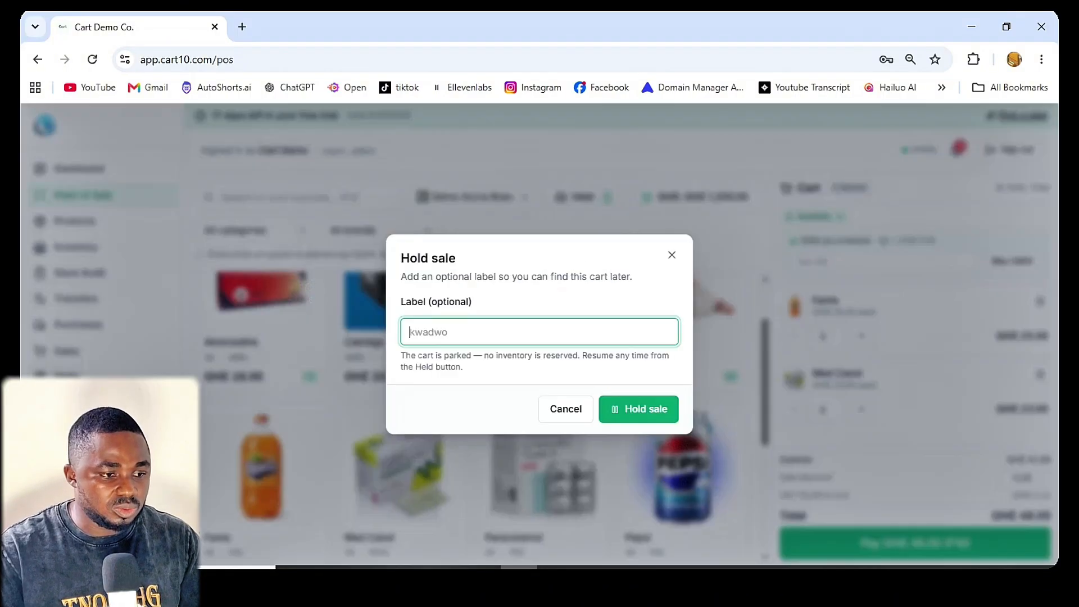
left_click(538, 332)
type("for latrer")
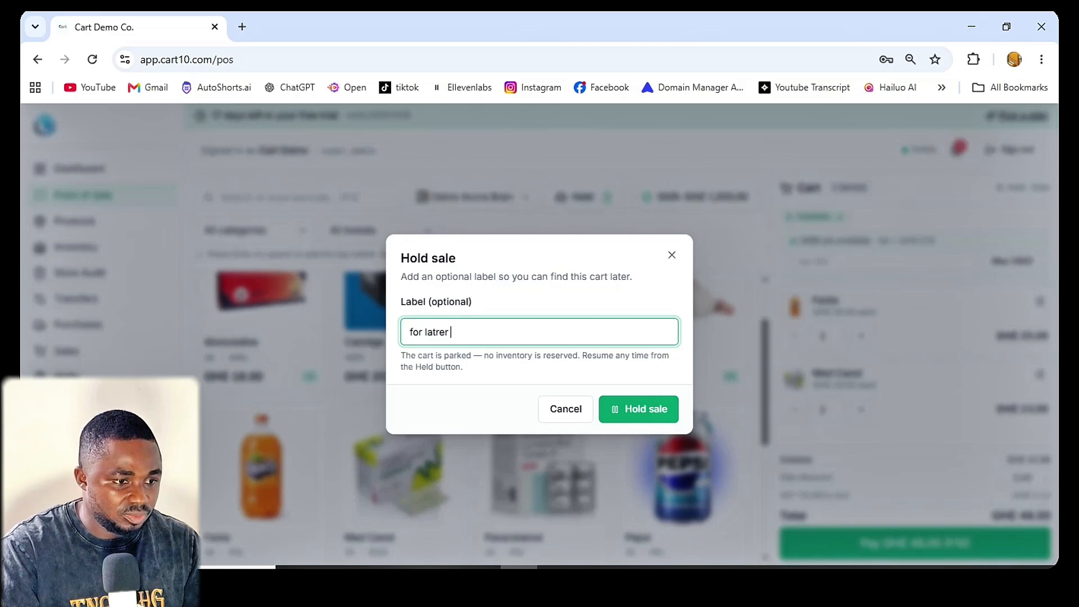
key("BackSpace")
key("BackSpace")
key("BackSpace")
type("er1")
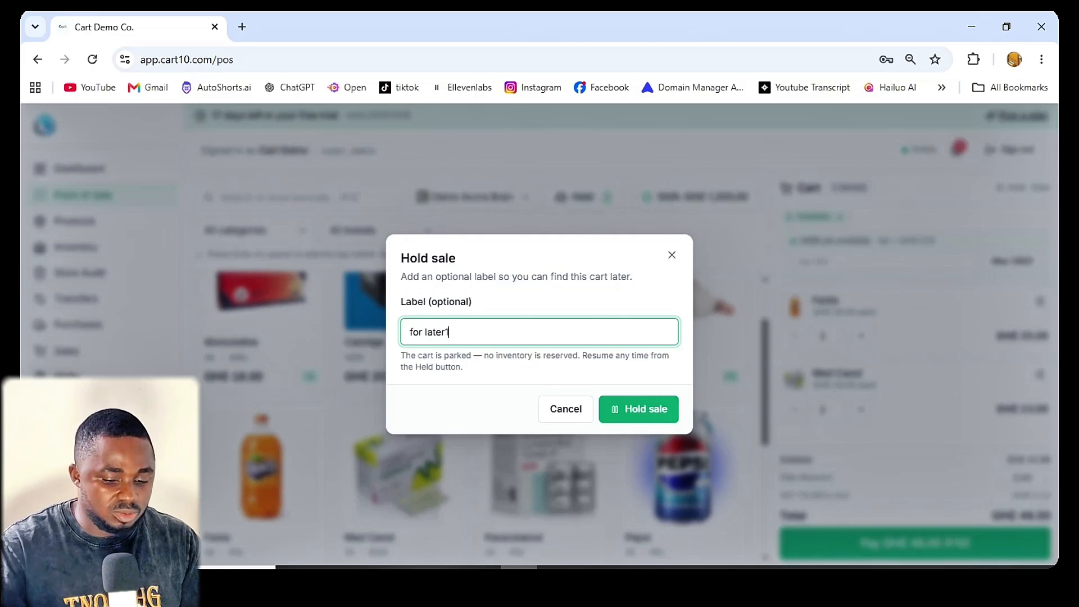
key("BackSpace")
type("2")
key("Return")
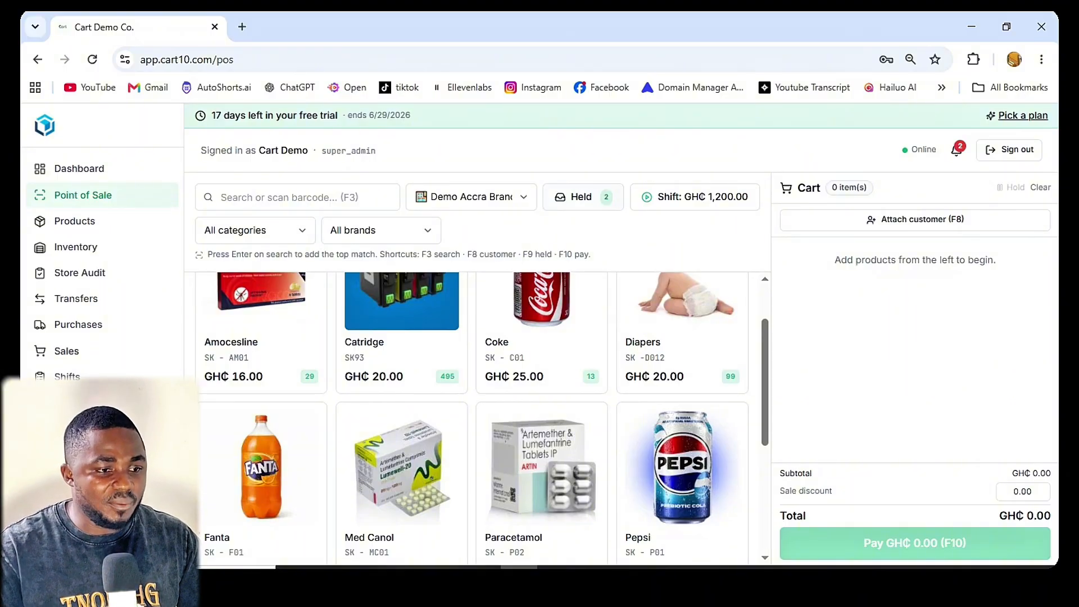
Step: Resume the held sale labelled "for later" from the held sales
key("F9")
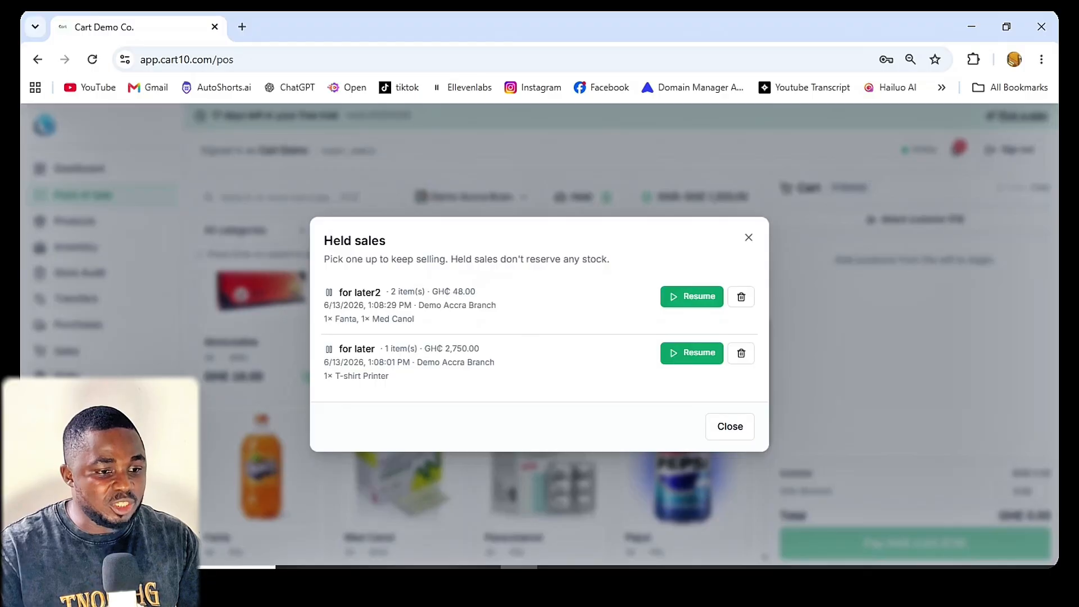
left_click(692, 353)
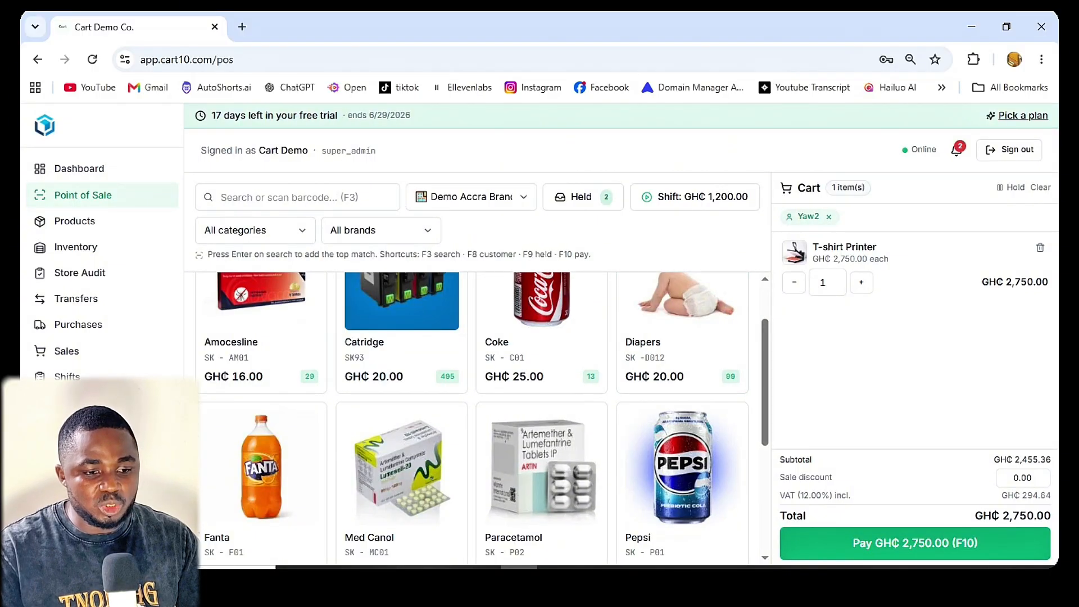
Step: Split the T-shirt Printer sale's payment between Cash and MTN MoMo, with GH₵ 2000 paid by MTN MoMo
key("F10")
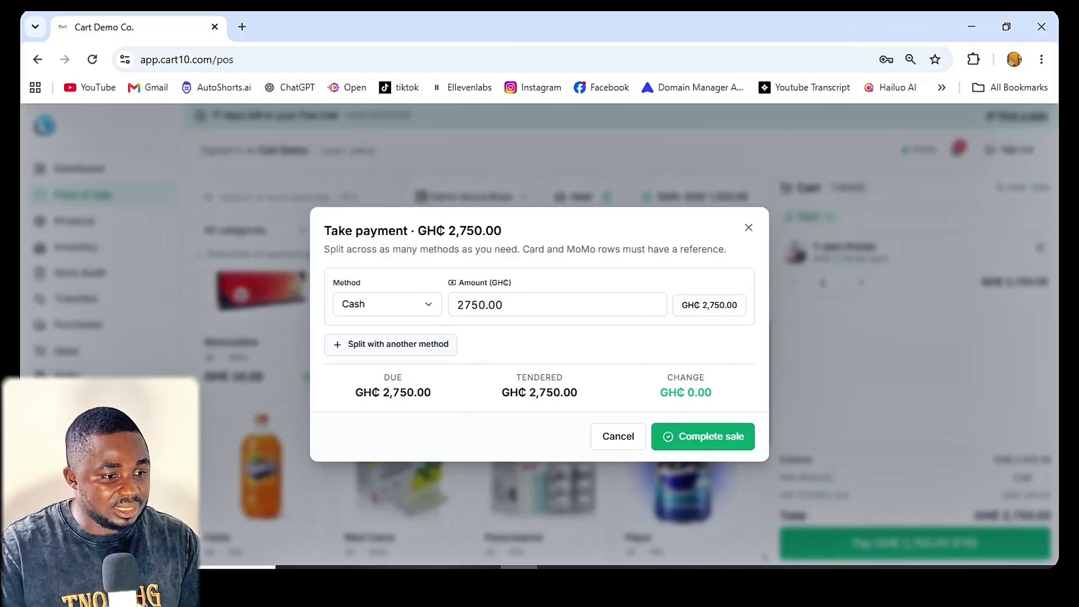
left_click(391, 344)
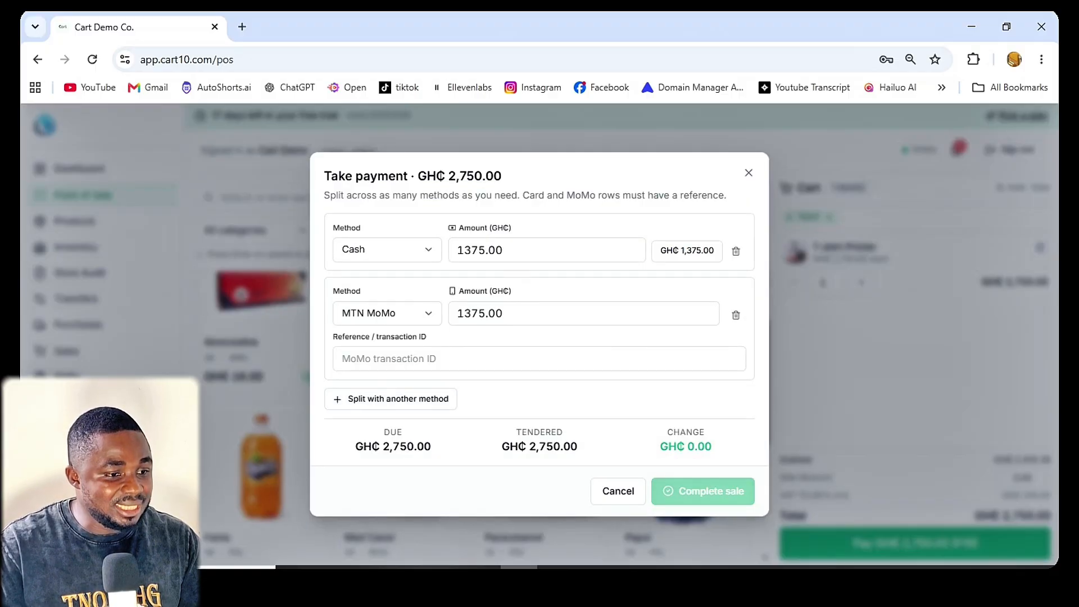
left_click(387, 313)
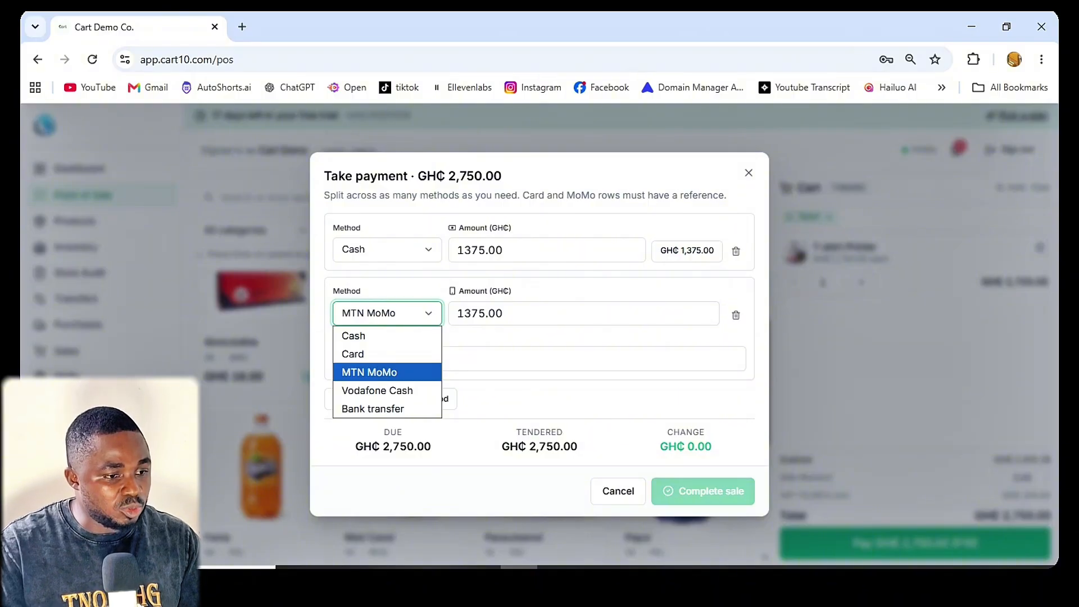
left_click(387, 372)
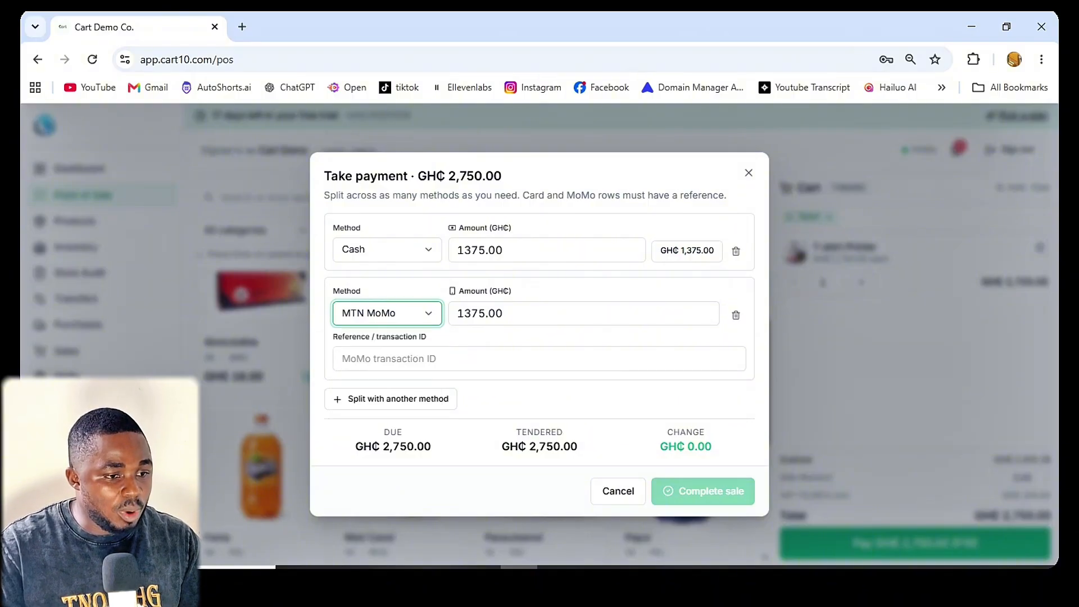
key("Tab")
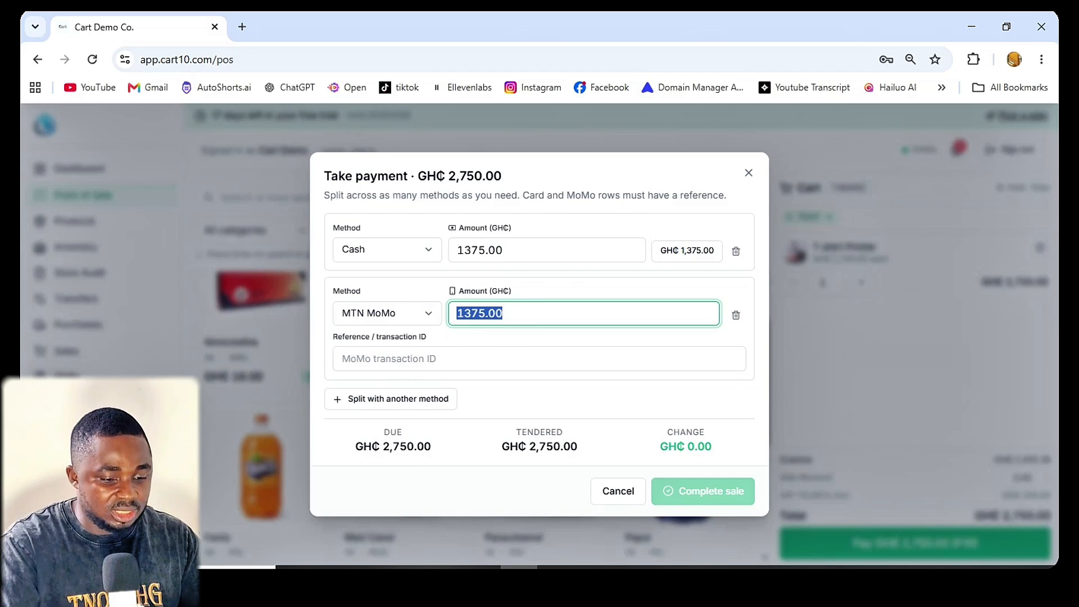
type("2000")
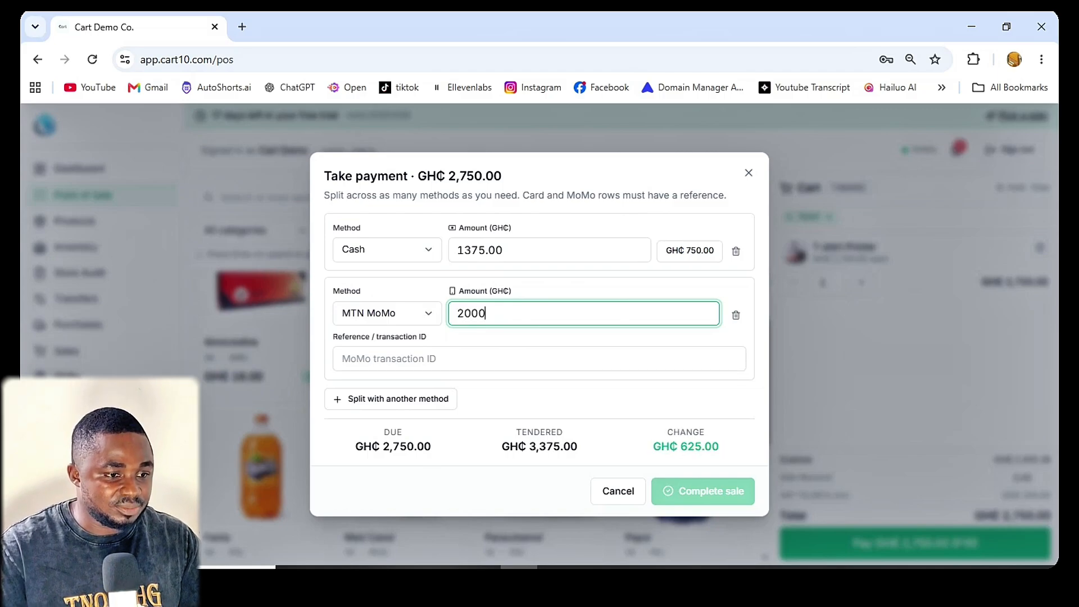
key("Tab")
Step: Set the cash portion of the split payment to GH₵ 750
left_click_drag(503, 247, 429, 252)
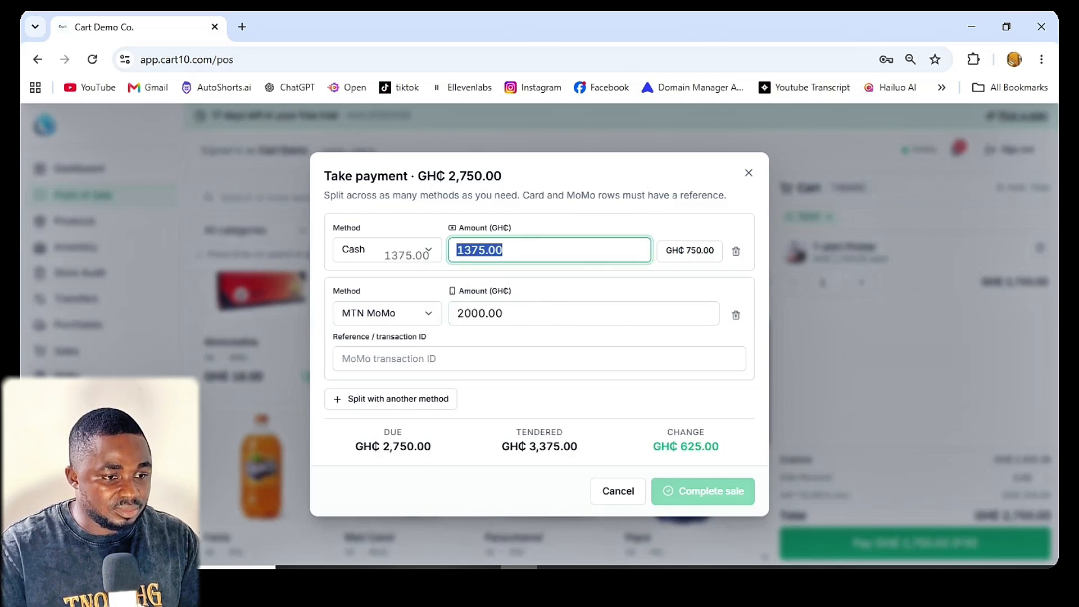
type("750")
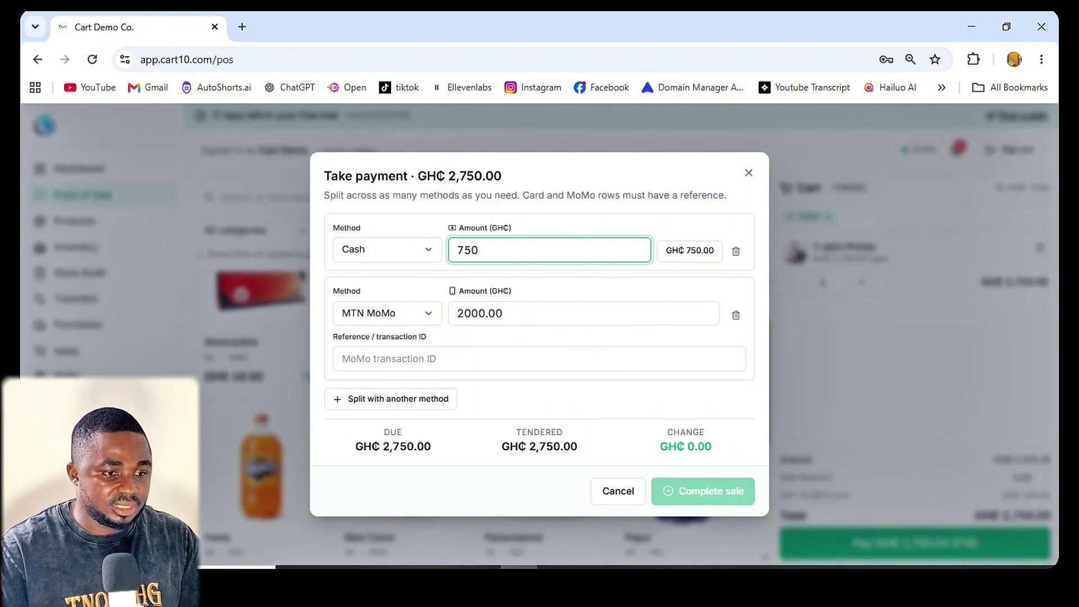
key("Tab")
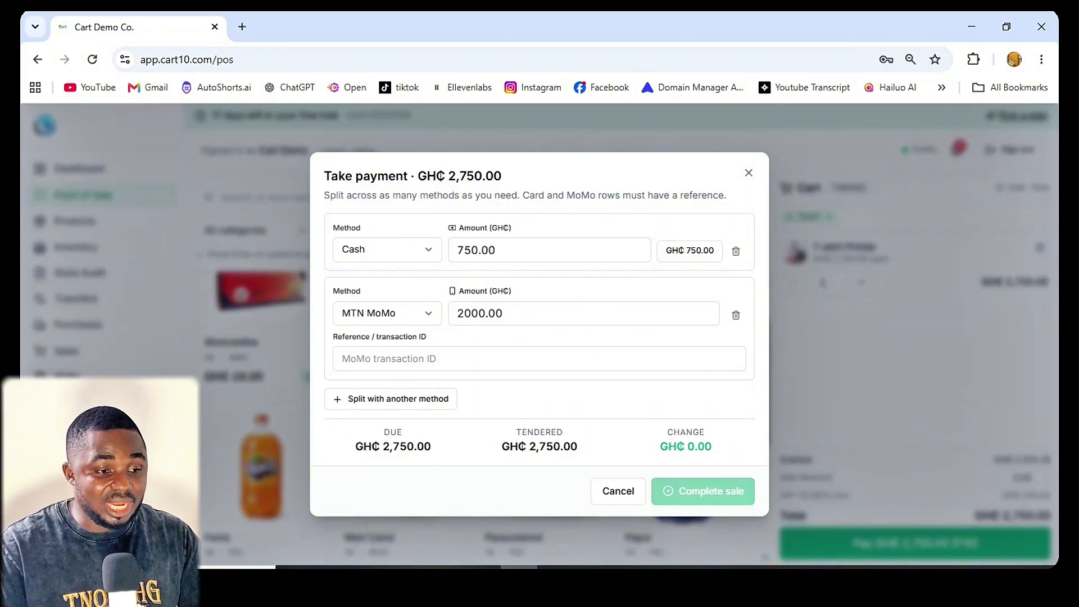
Step: Set the cash portion of the split payment to GH₵ 1000
left_click(500, 250)
type("1000")
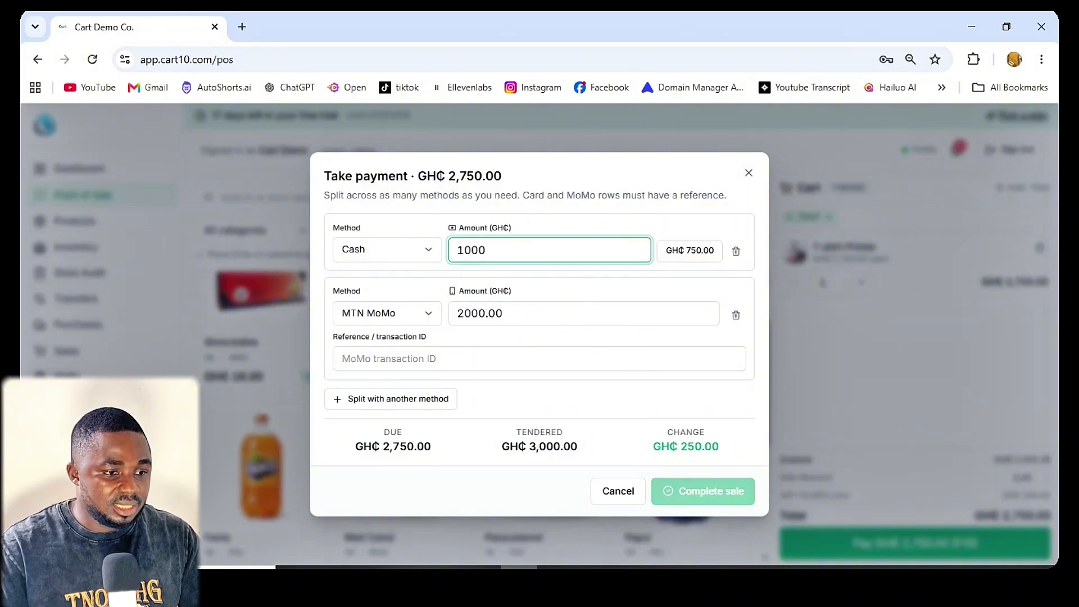
key("Tab")
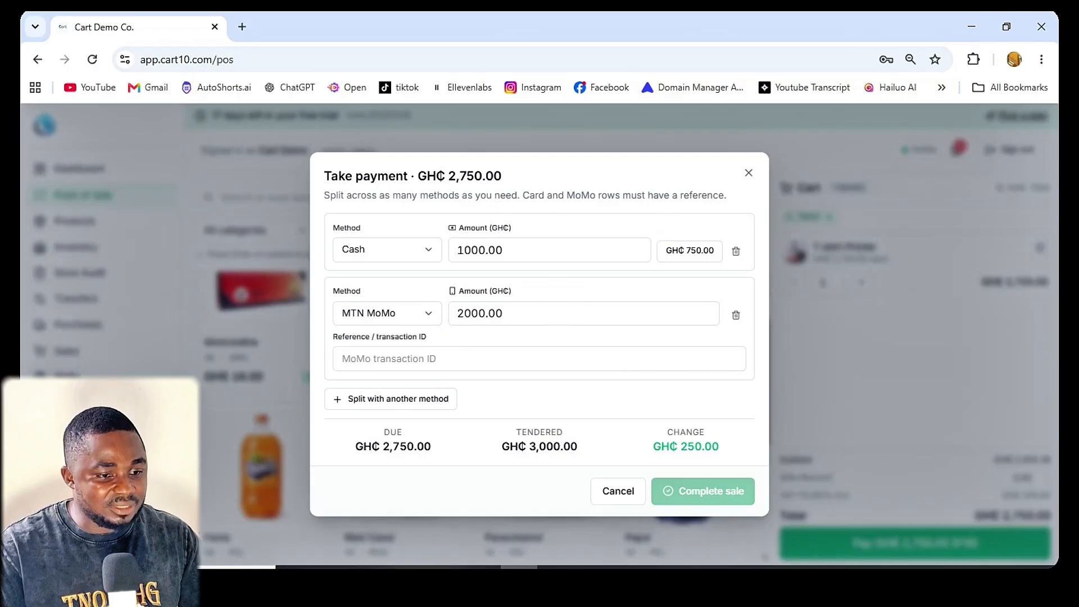
Step: Enter the MoMo transaction ID, complete the split-payment sale and start a new sale
left_click(539, 359)
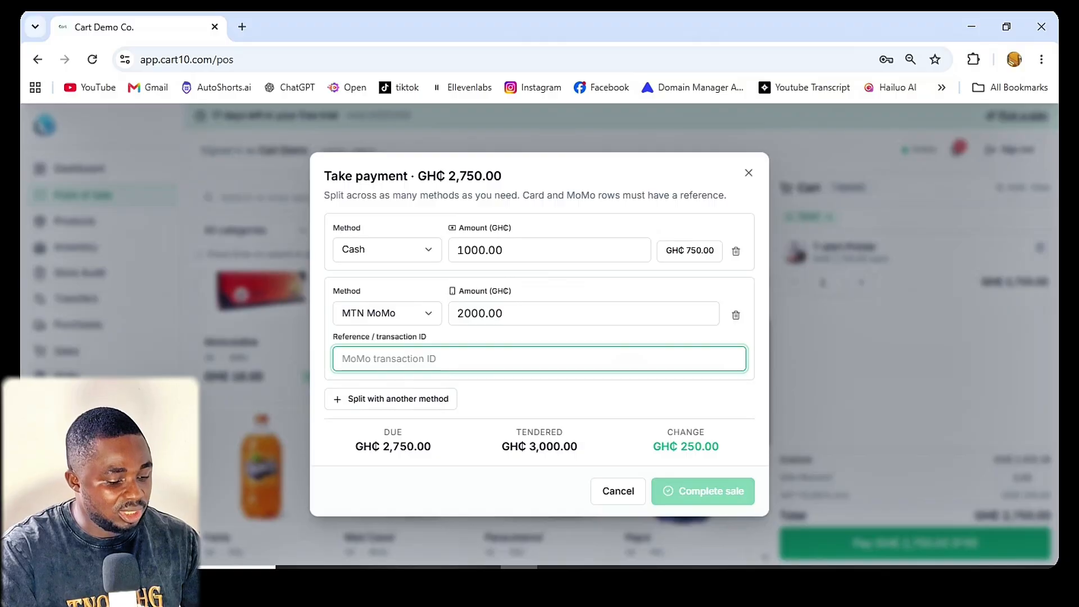
type("1234")
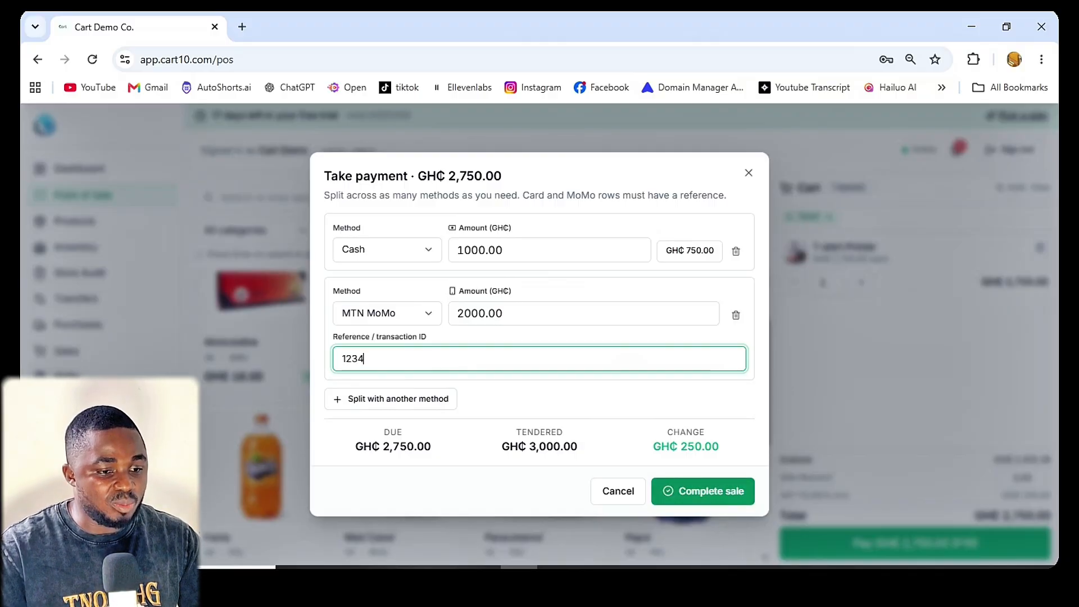
key("Return")
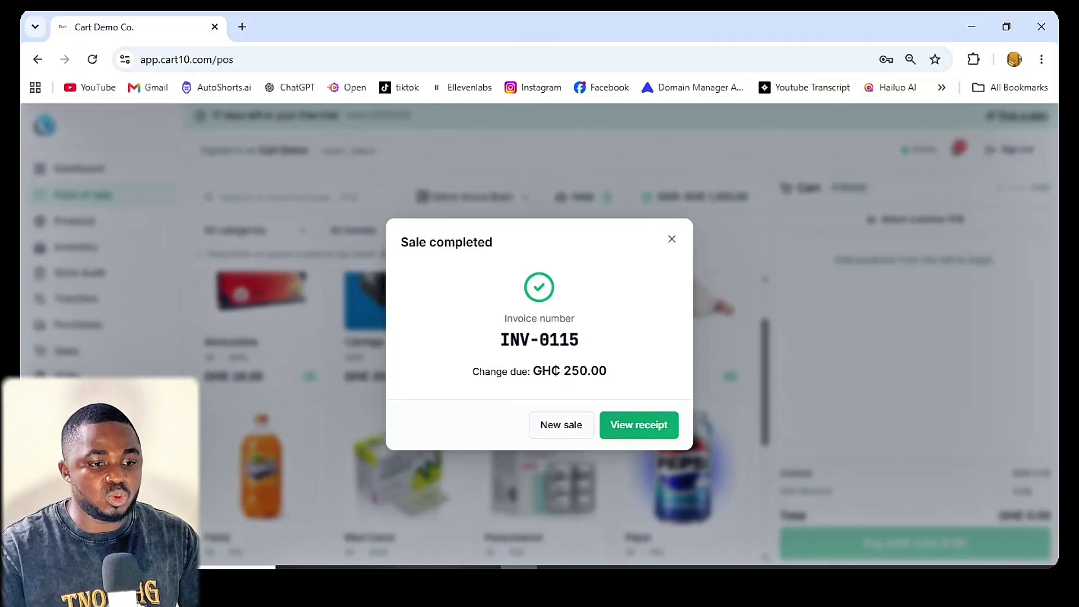
left_click(561, 424)
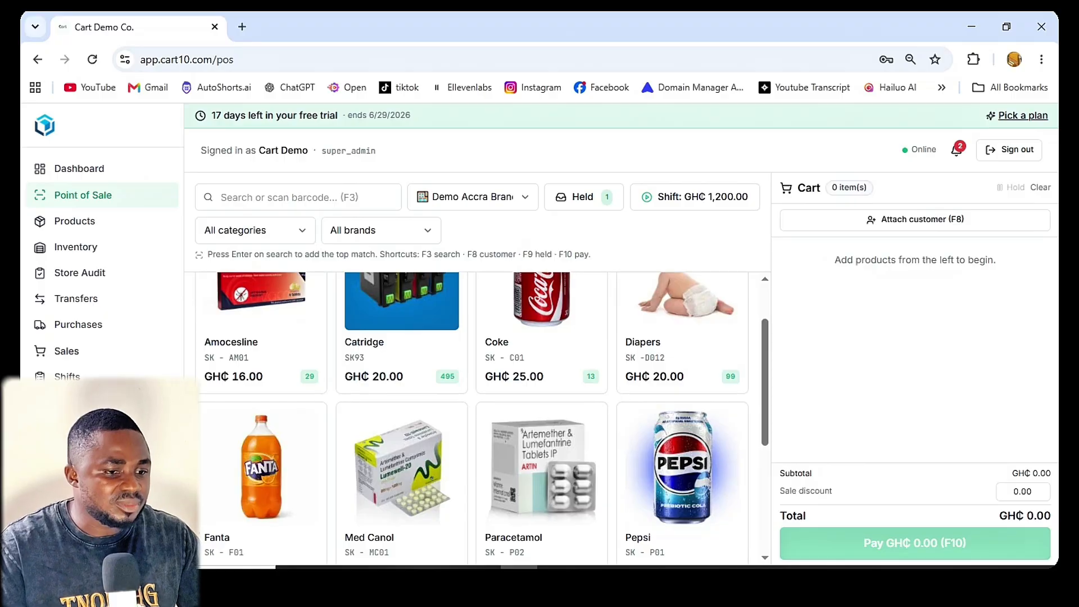
Step: Take the GH₵ 1709.00 payment in cash for the current cart
scroll(682, 365, "up", 2)
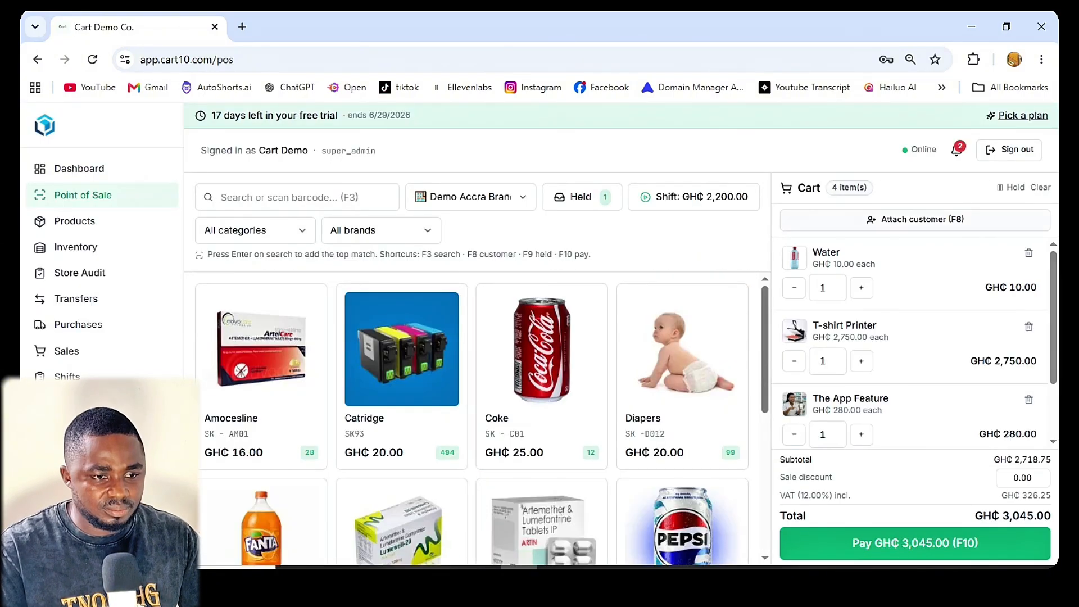
key("F10")
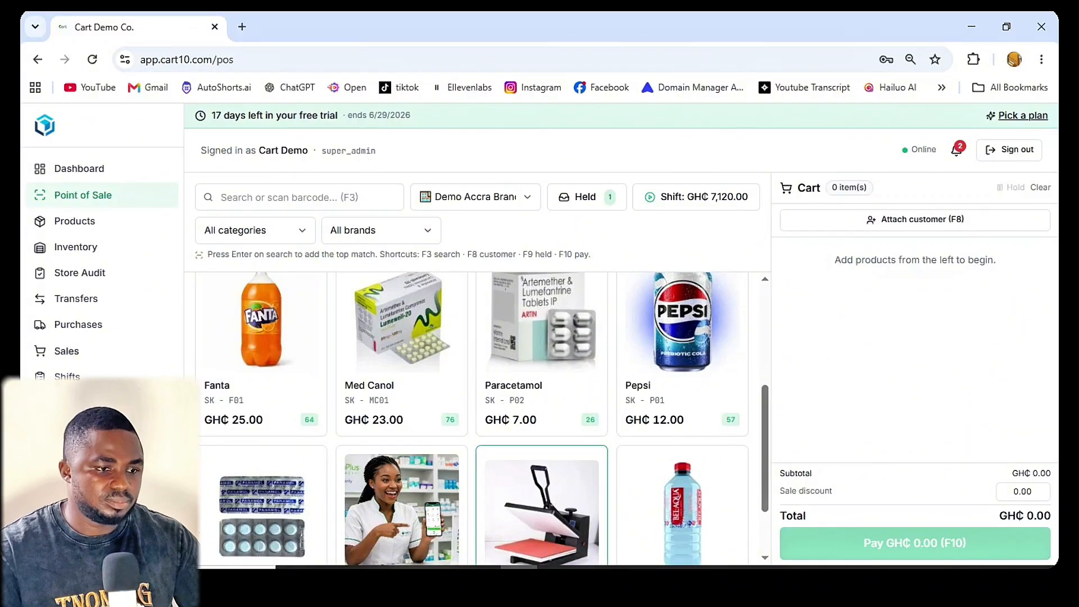
Step: Open the current shift's Z-report and examine its sales count, sales total, payment method breakdown and cash drawer figures
scroll(540, 455, "up", 4)
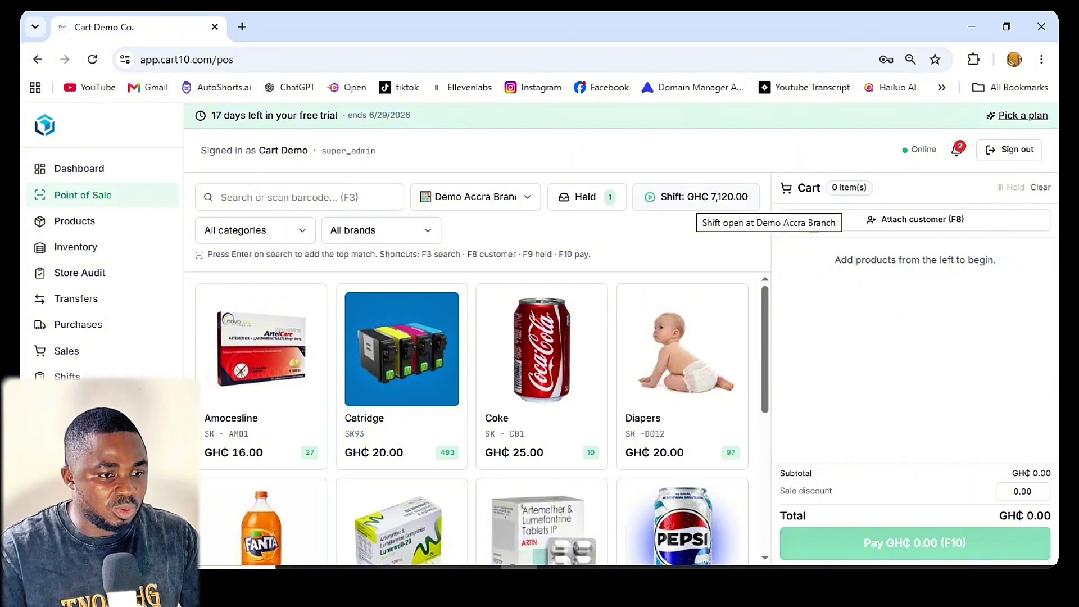
left_click(730, 196)
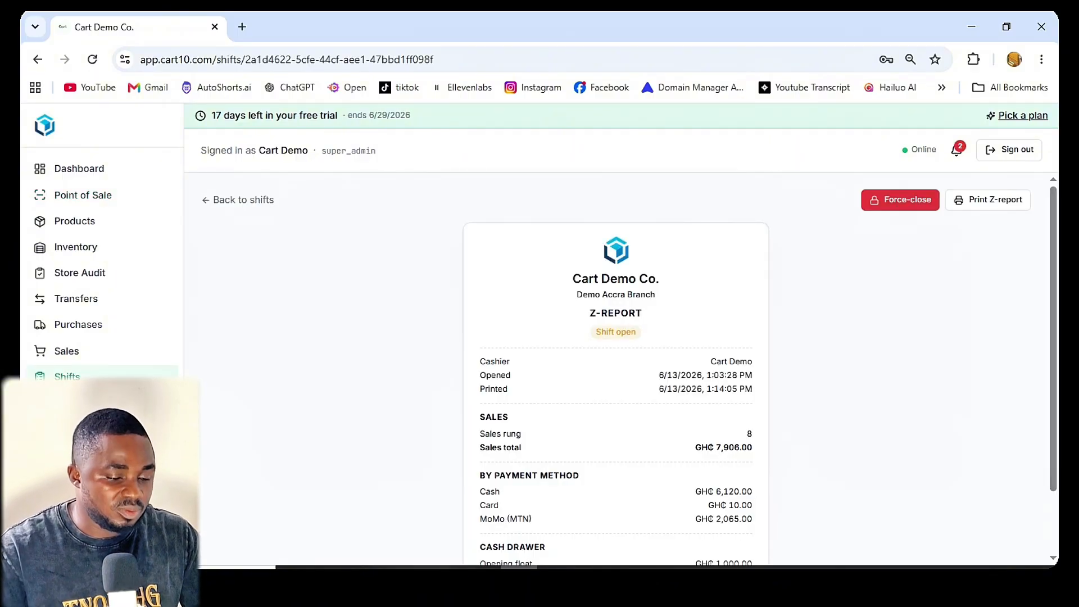
scroll(616, 365, "down", 2)
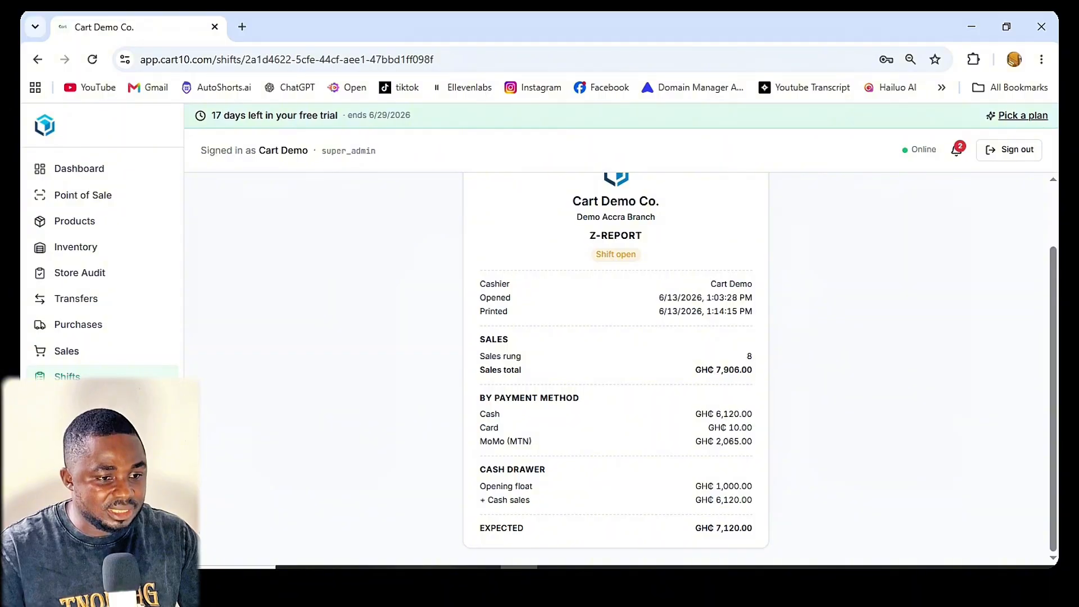
double_click(749, 356)
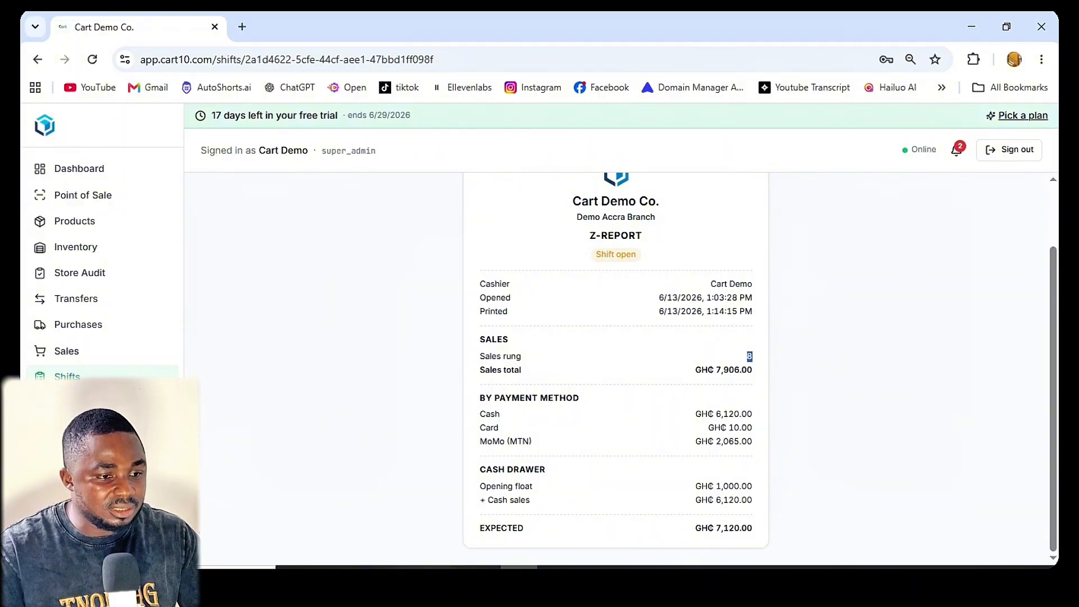
triple_click(730, 370)
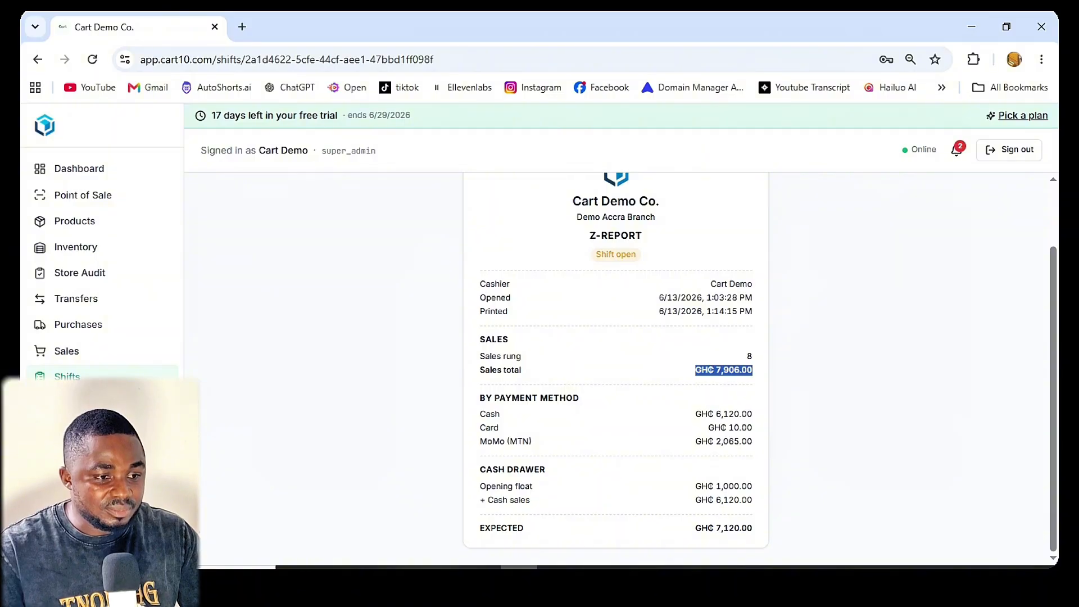
left_click(723, 371)
left_click_drag(753, 370, 695, 370)
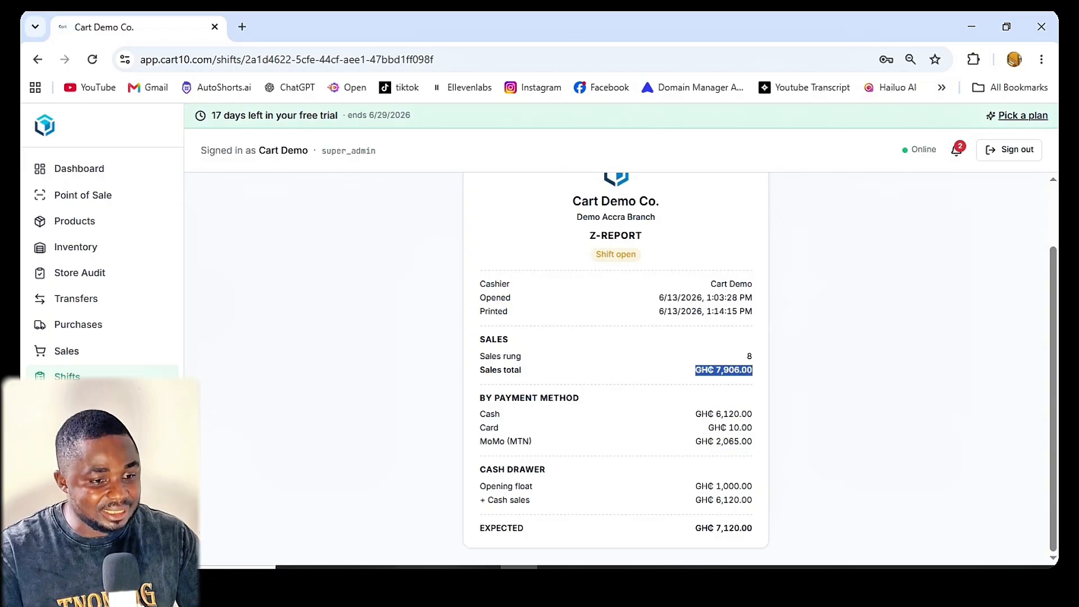
left_click(724, 370)
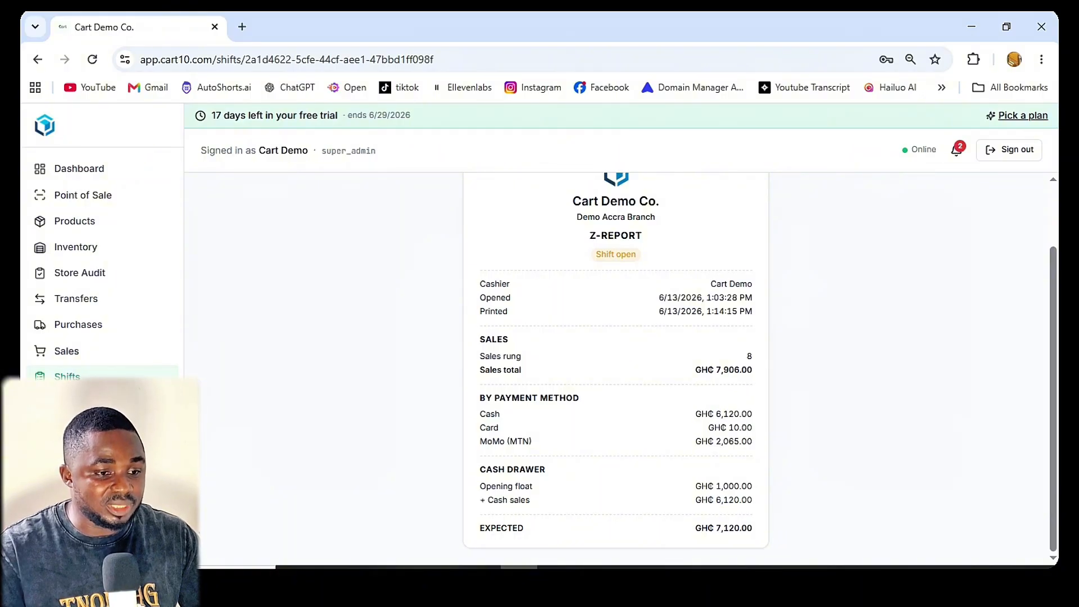
scroll(618, 365, "up", 3)
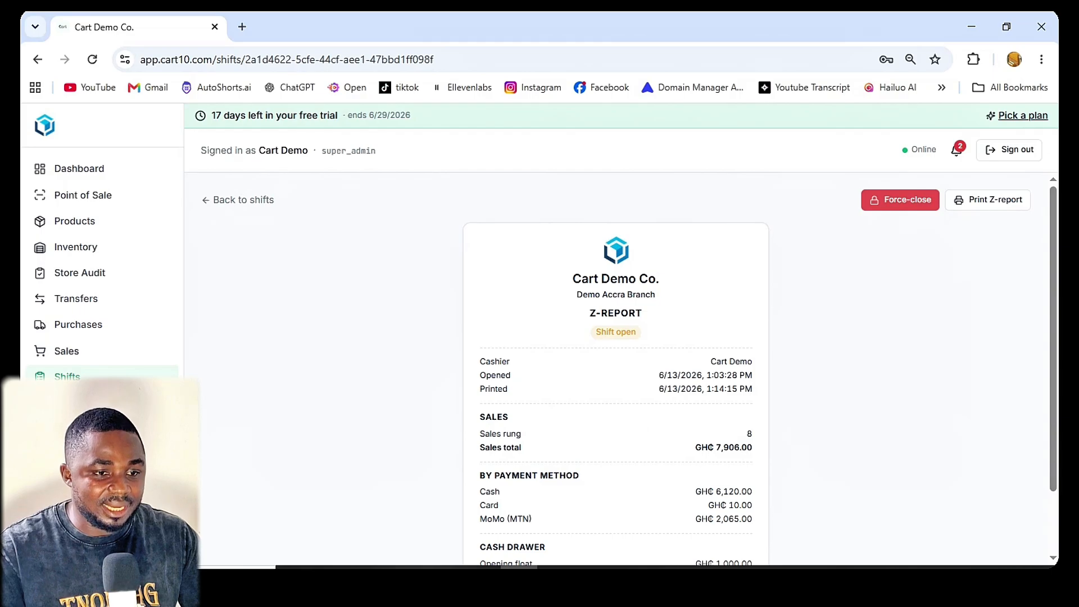
Step: Start force-closing the open shift and enter 7120 as the counted cash
left_click(900, 199)
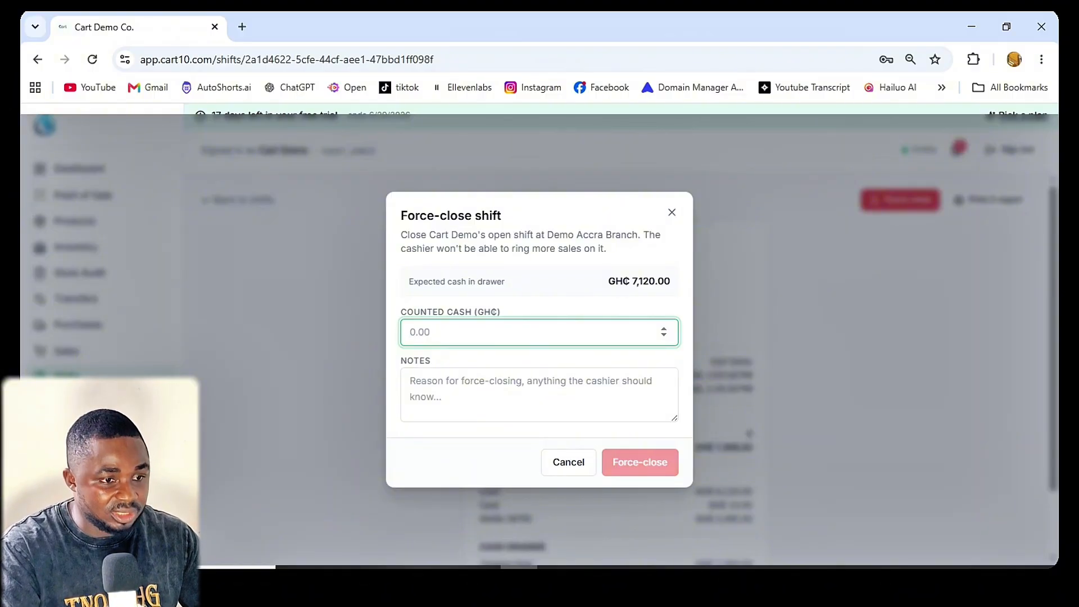
type("7120")
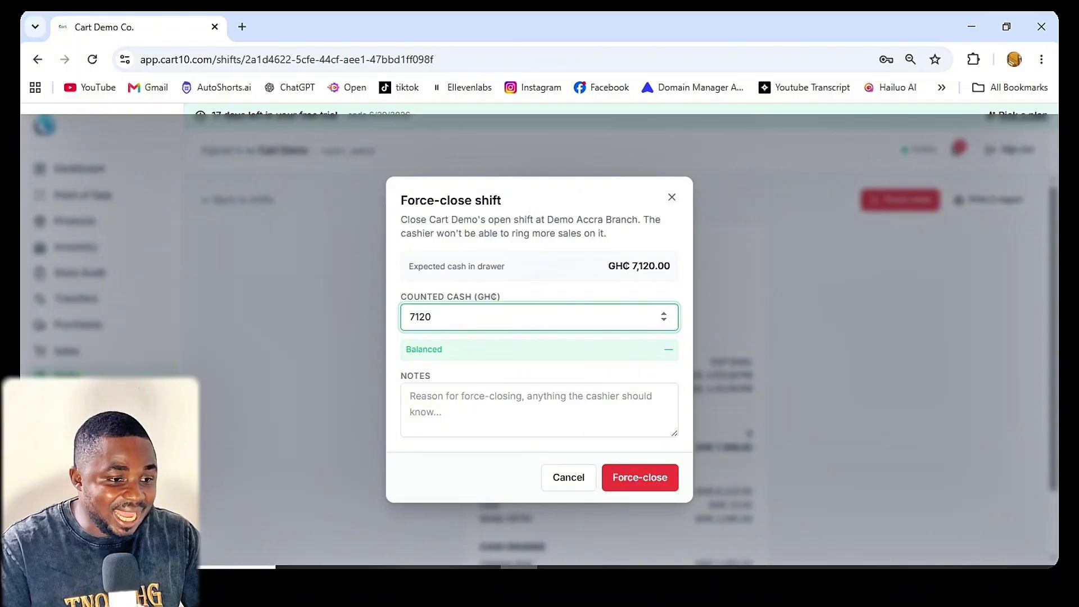
key("ctrl+a")
type("7120")
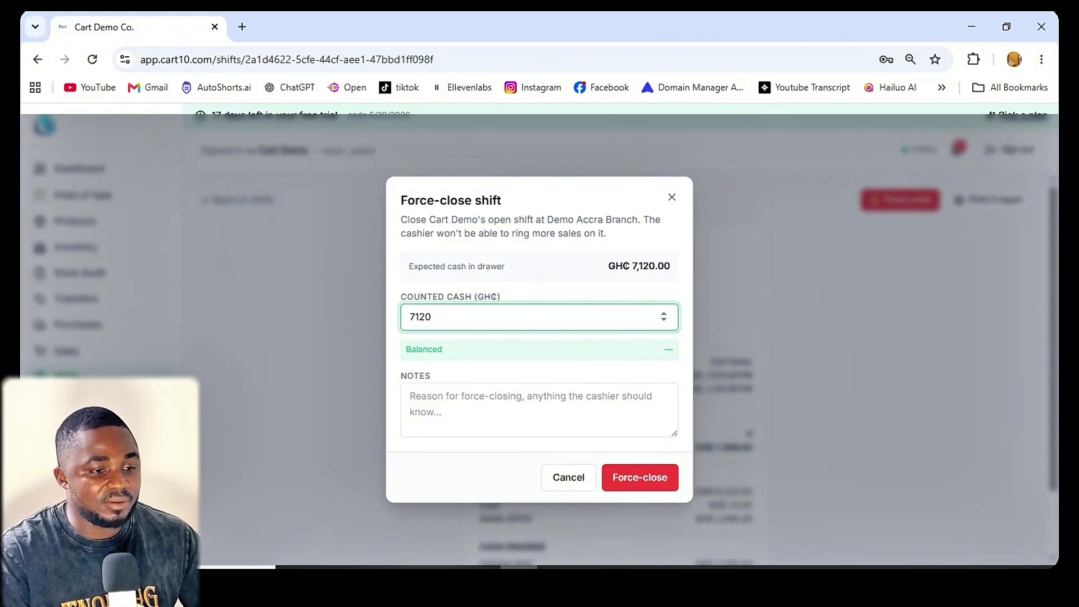
Step: Try counted cash amounts of 7110 and 7150 in the force-close form
key("shift+Left")
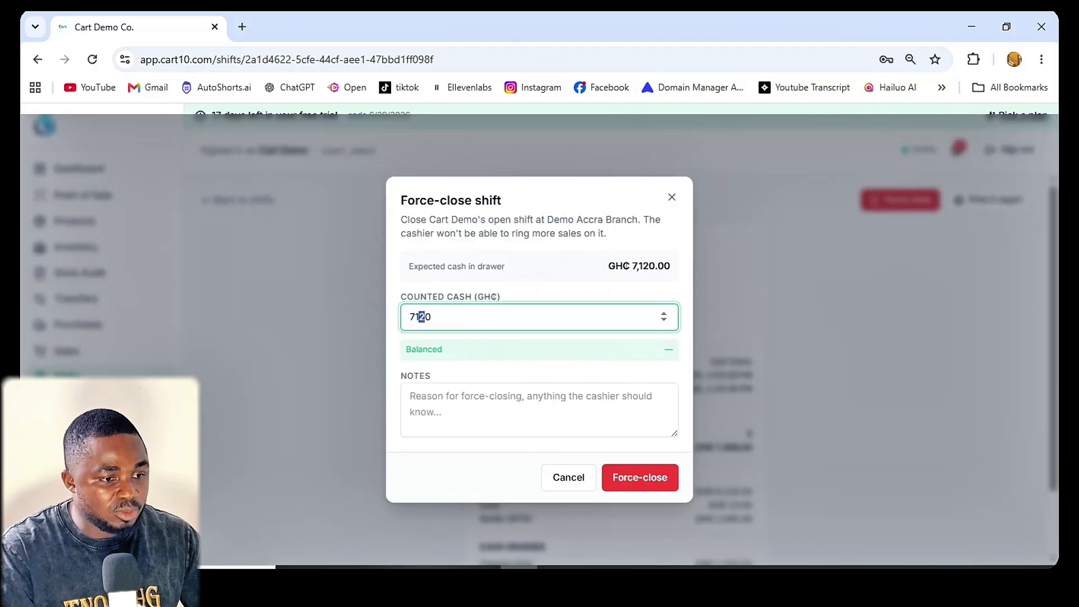
key("Right")
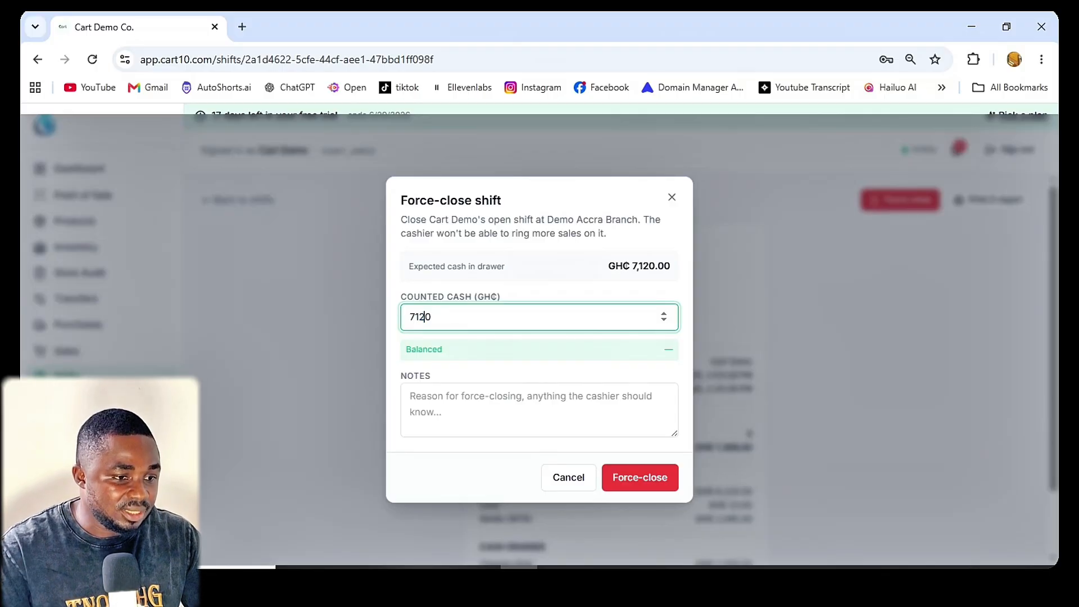
key("shift+Right")
type("1")
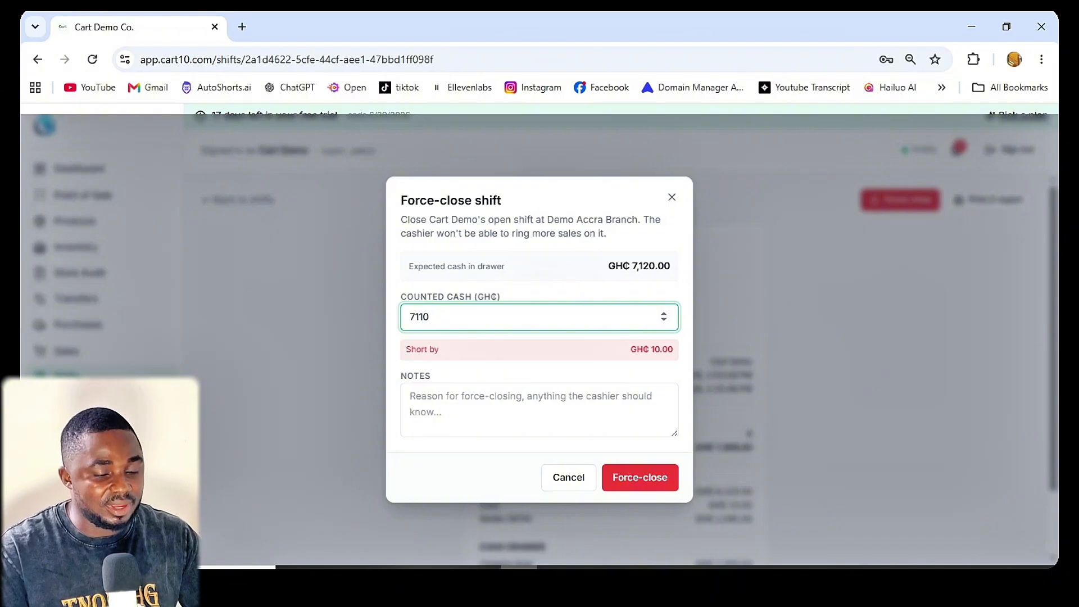
key("shift+Left")
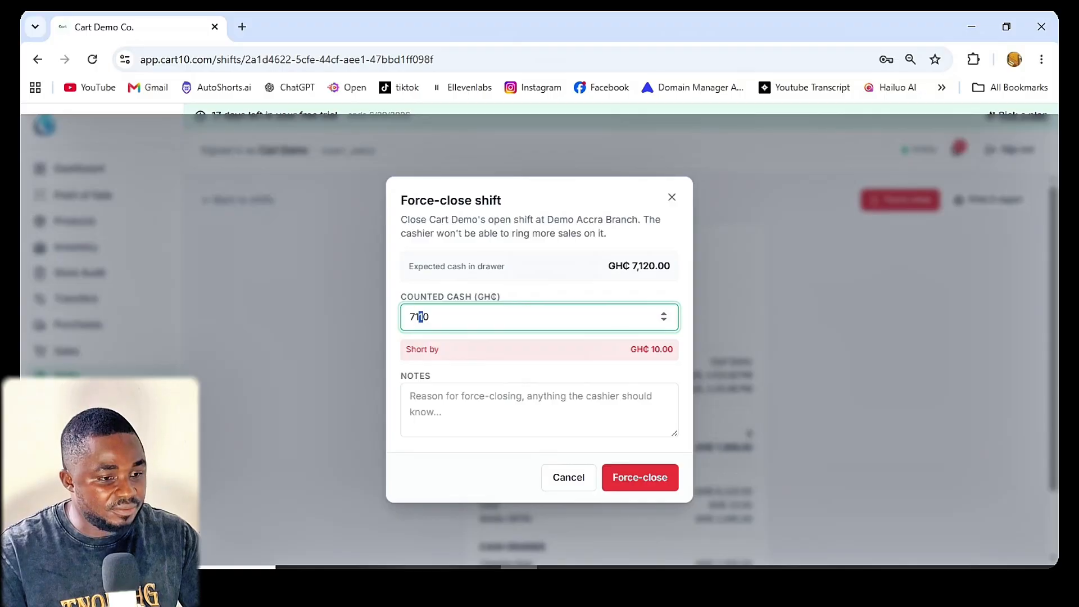
type("5")
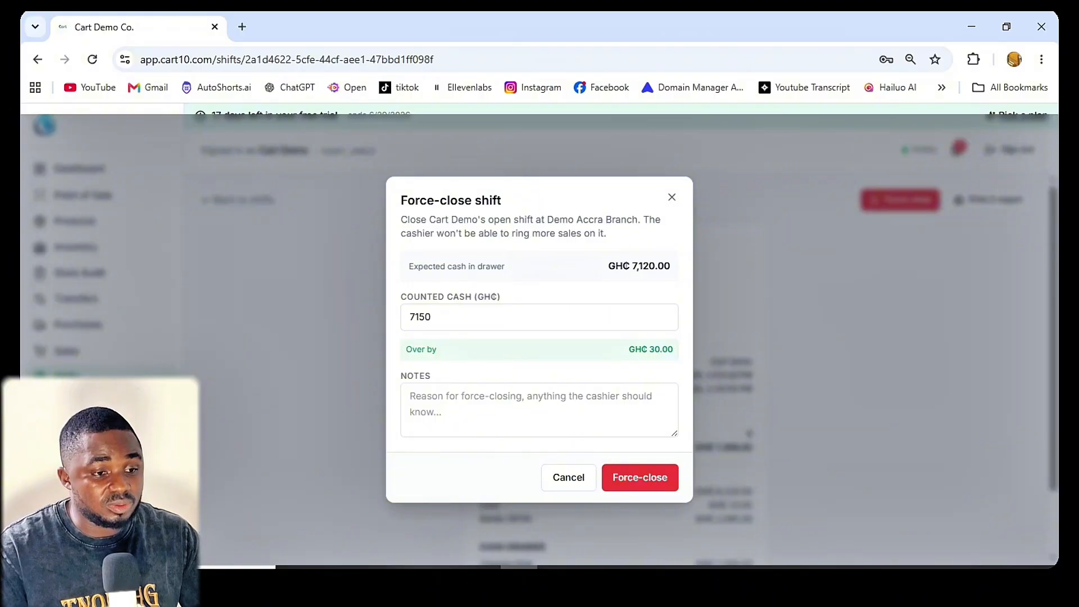
Step: Set the counted cash to 7120 and force-close the shift
left_click_drag(426, 316, 419, 317)
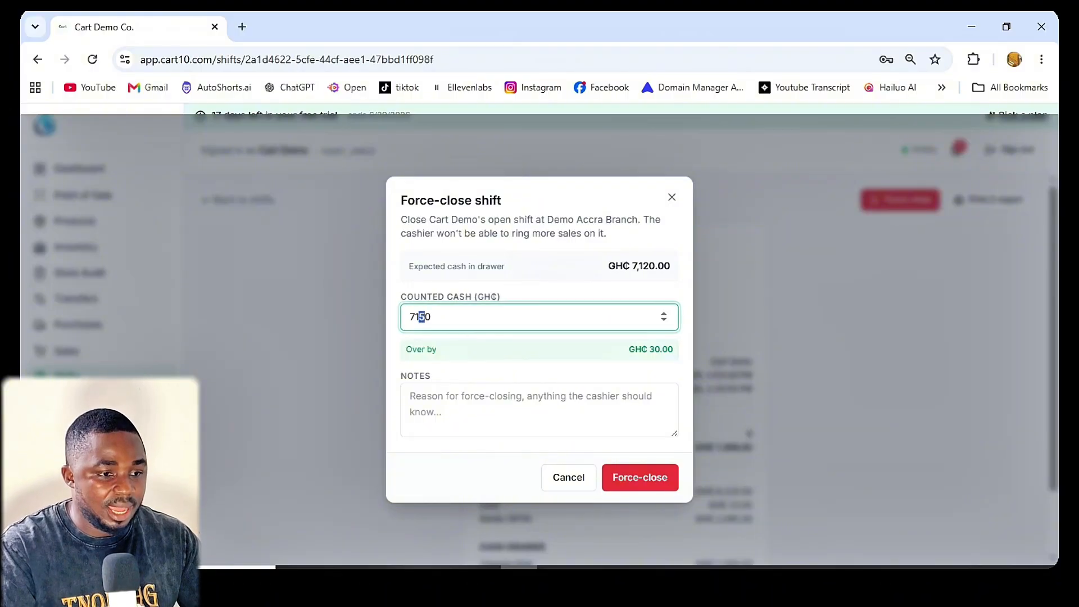
type("2")
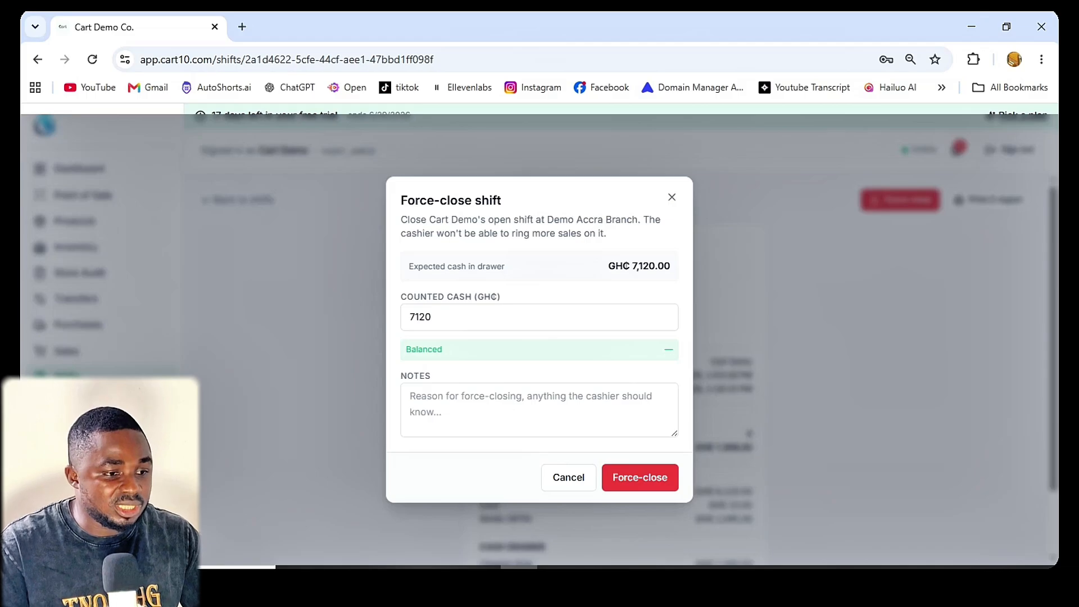
left_click(640, 477)
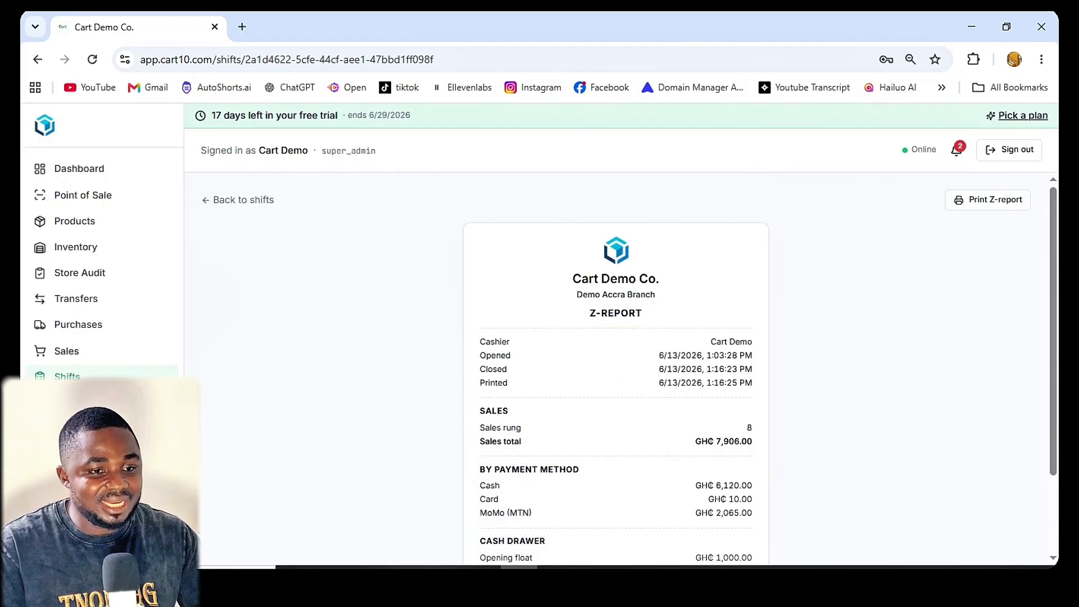
Step: Review the closed shift's Z-report and reopen it from the most recent entry in the shifts list
scroll(615, 368, "down", 2)
scroll(616, 368, "up", 2)
scroll(616, 368, "down", 1)
scroll(616, 368, "up", 1)
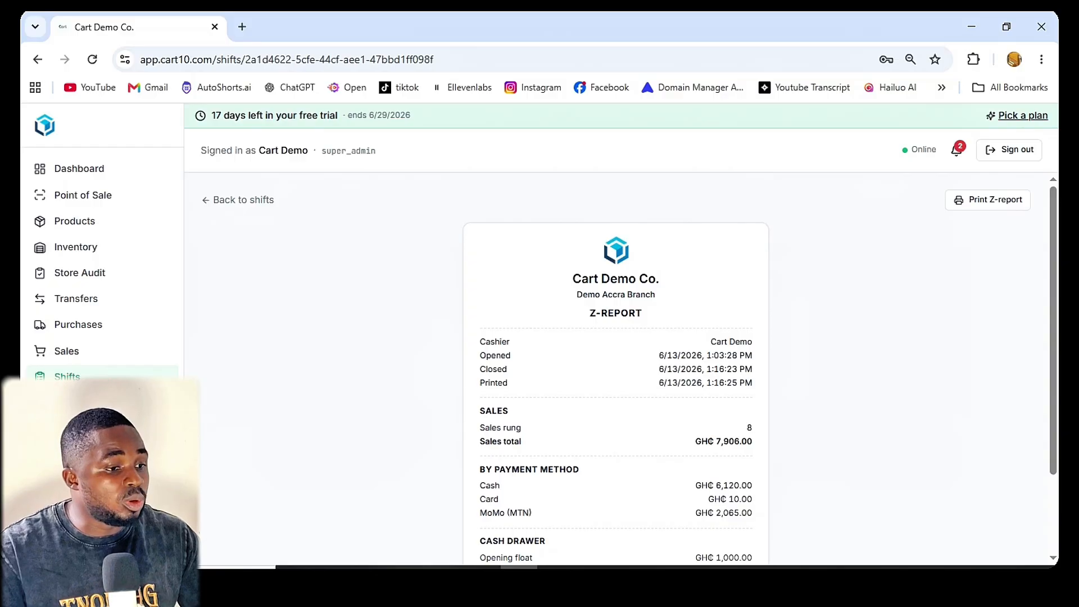
left_click(68, 377)
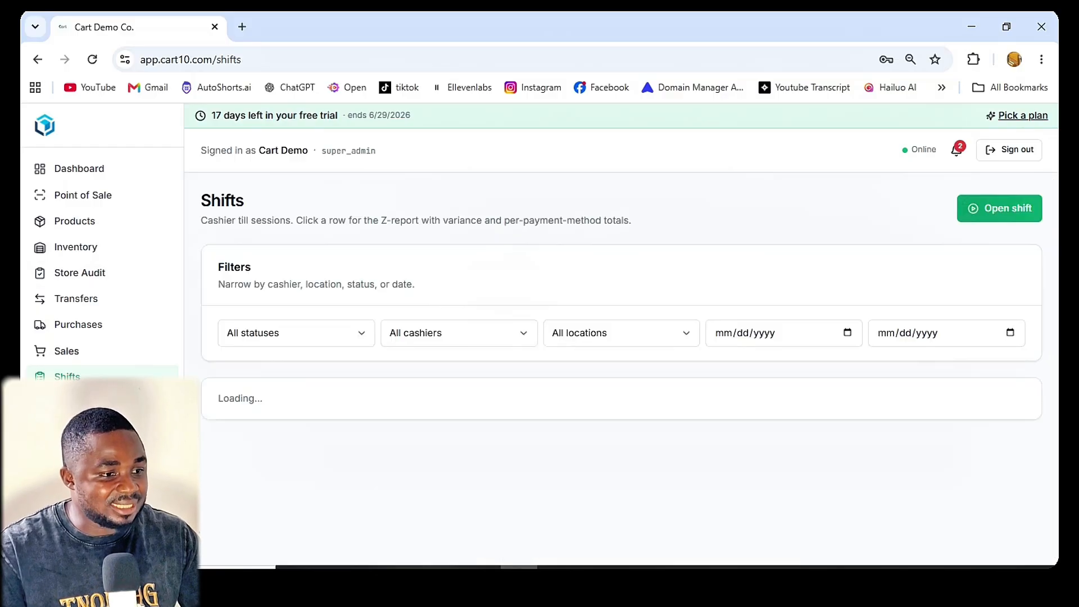
scroll(618, 366, "down", 3)
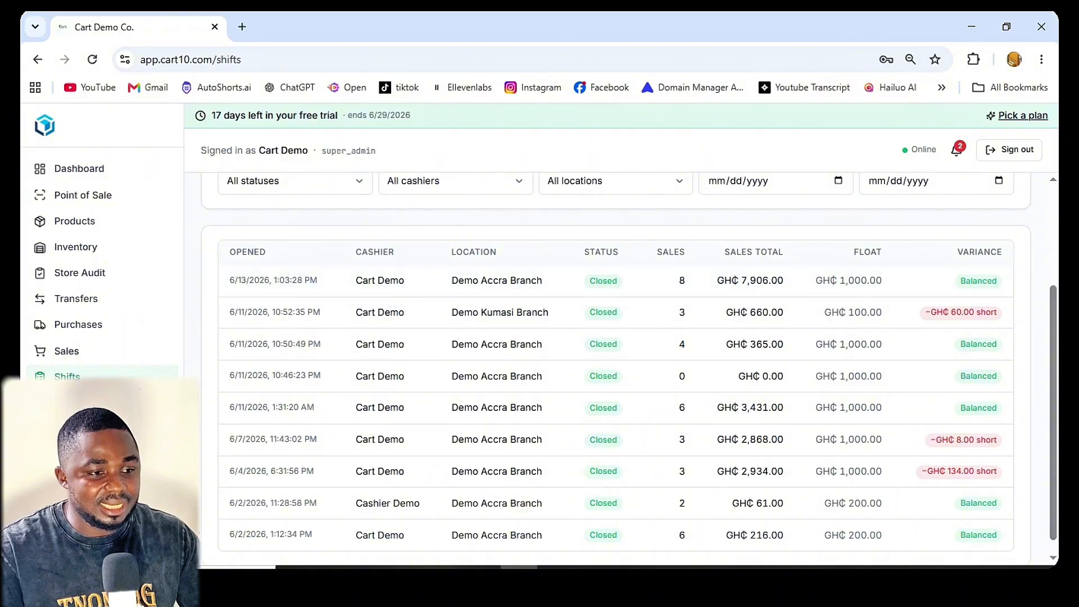
left_click(616, 280)
scroll(616, 337, "up", 2)
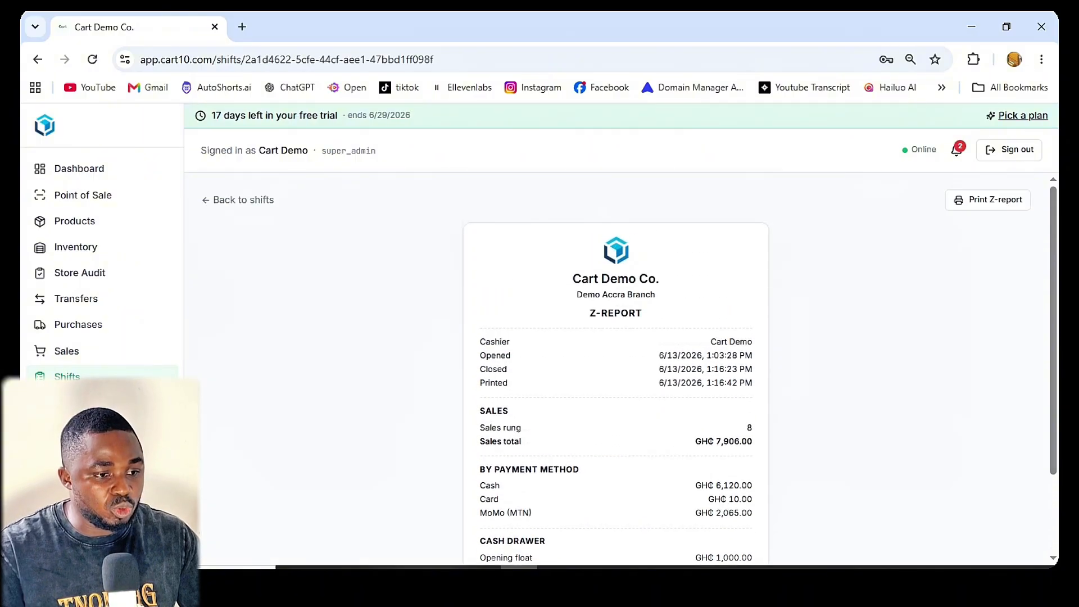